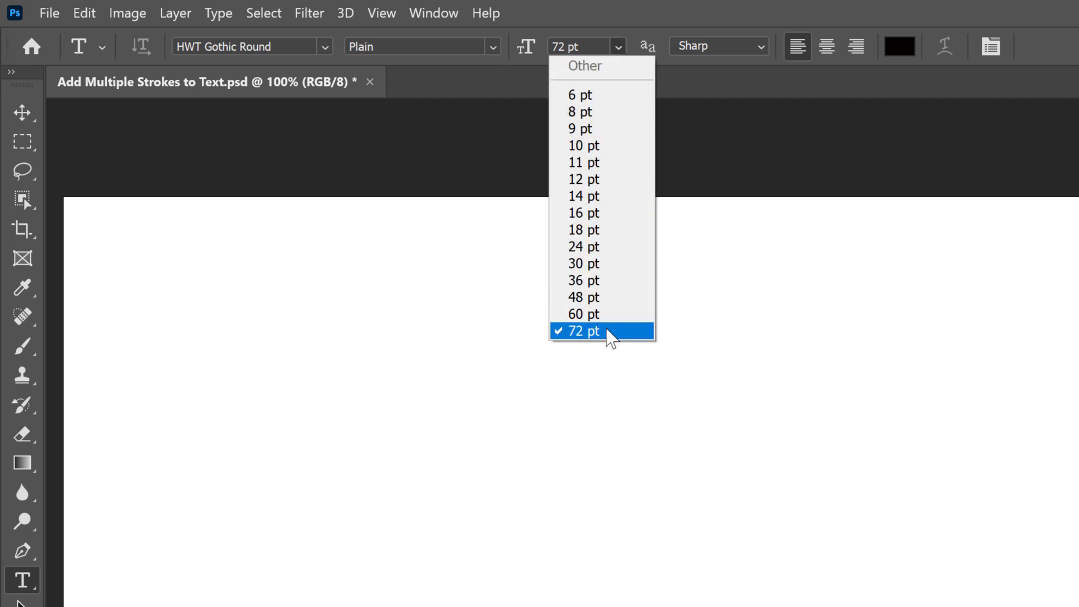
- Set the font size to 72 pt and add the text "rainbow" on the white canvas
{"action": "left_click", "coordinate": [585, 331]}
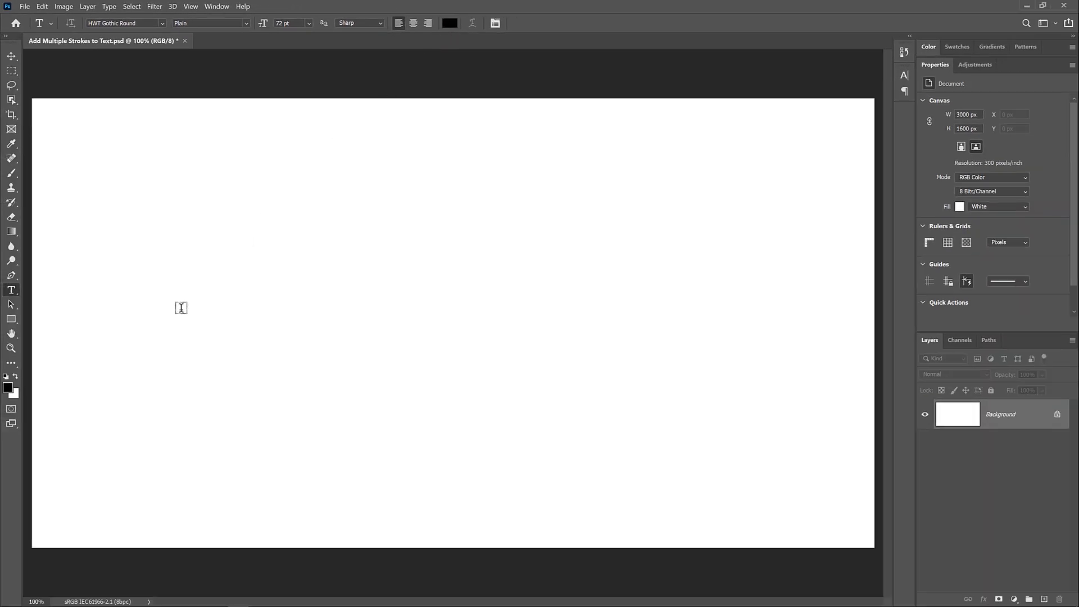
{"action": "left_click", "coordinate": [181, 307]}
{"action": "type", "text": "rainbow"}
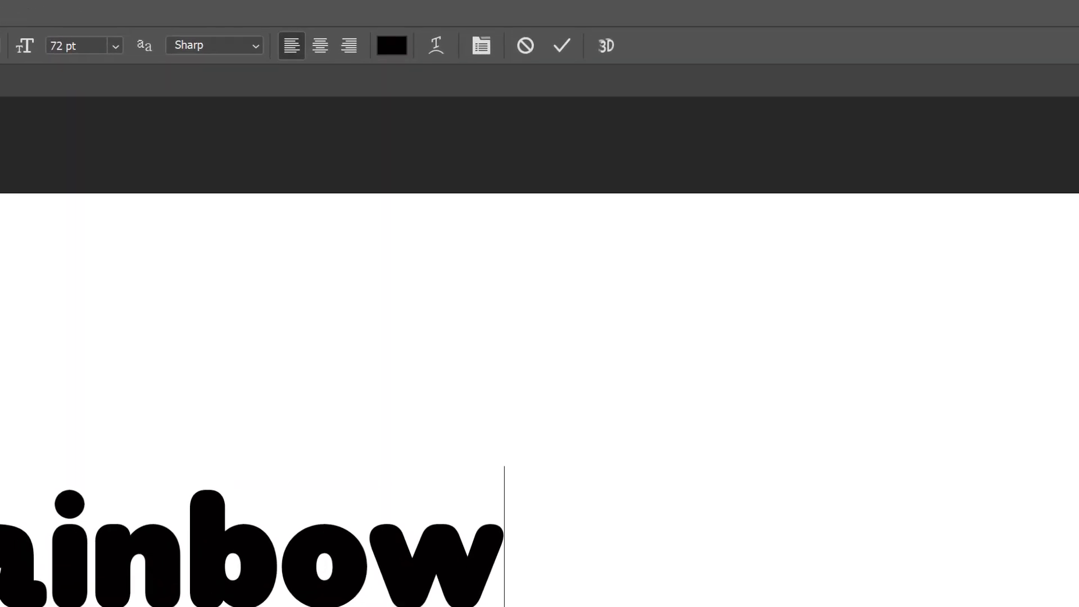
{"action": "left_click", "coordinate": [568, 55]}
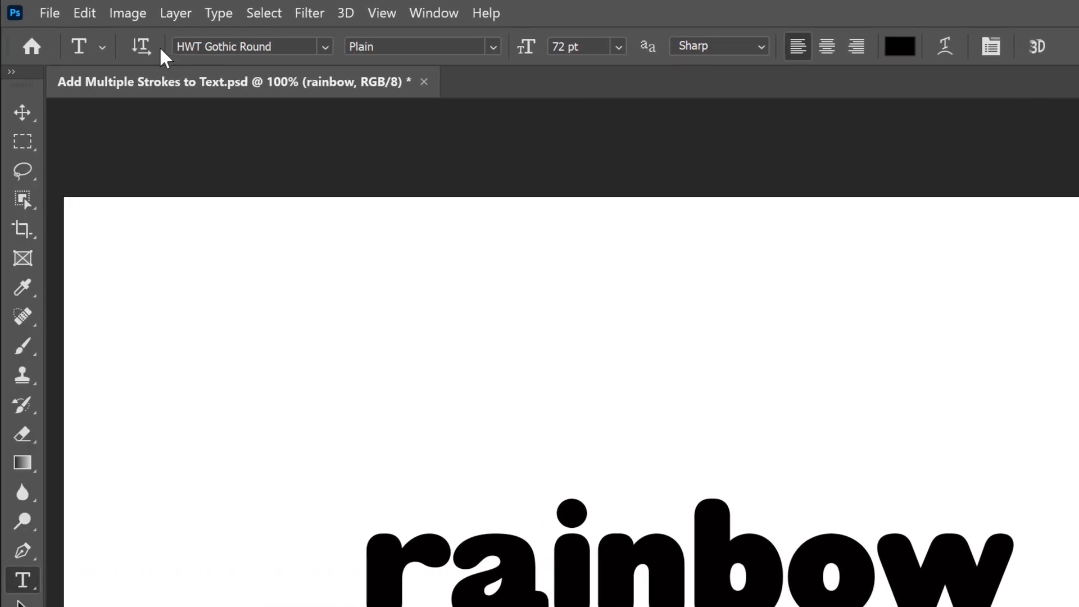
- Scale the "rainbow" text proportionally to about 216% with Free Transform and position it near the canvas centre
{"action": "left_click", "coordinate": [96, 20]}
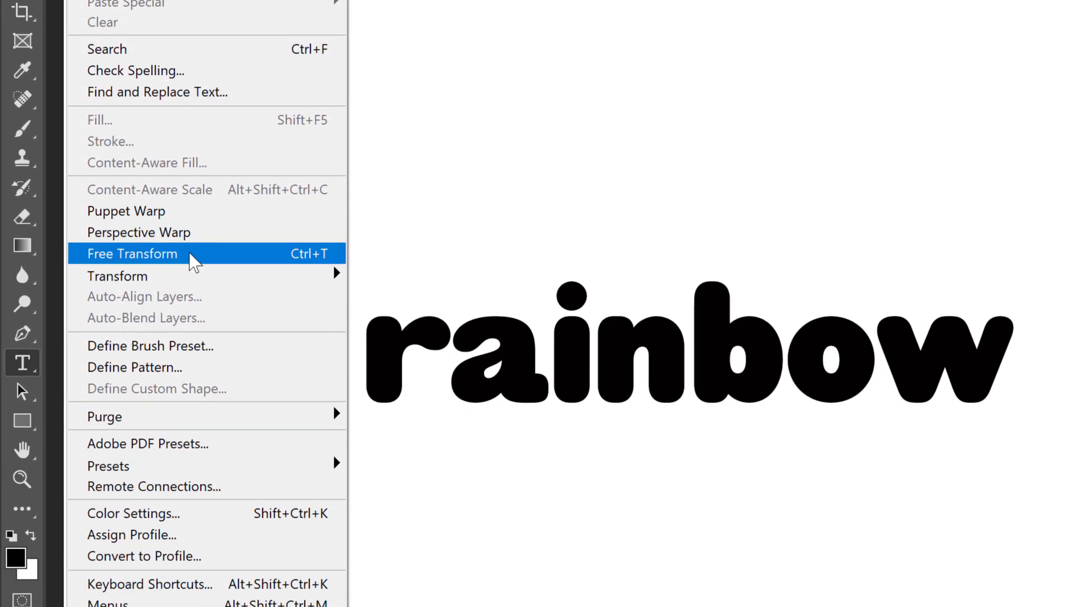
{"action": "left_click", "coordinate": [191, 255]}
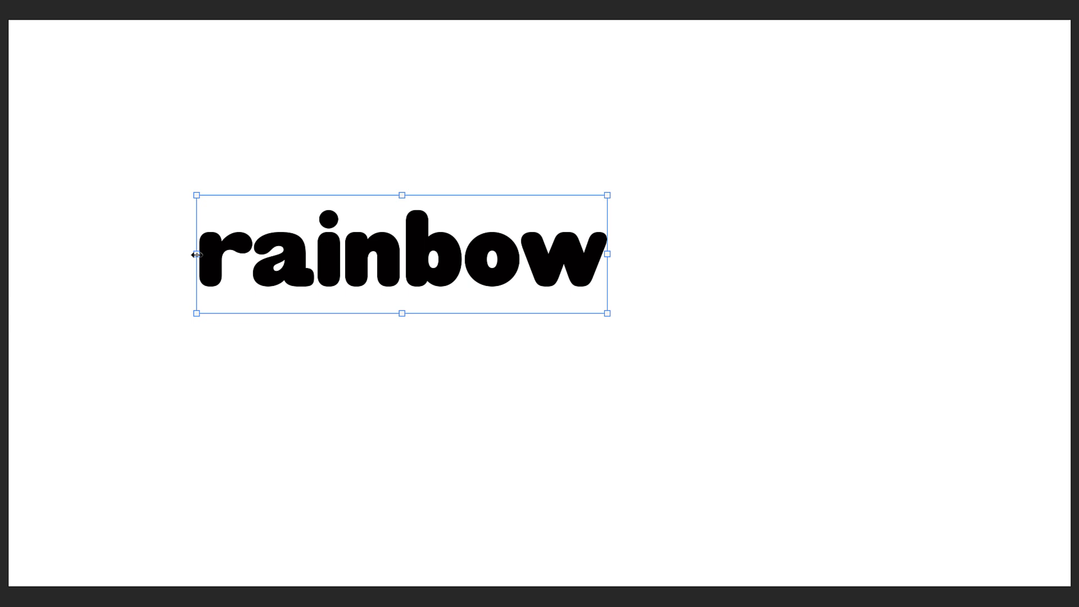
{"action": "left_click_drag", "start_coordinate": [197, 255], "coordinate": [69, 254]}
{"action": "left_click_drag", "start_coordinate": [608, 254], "coordinate": [998, 252]}
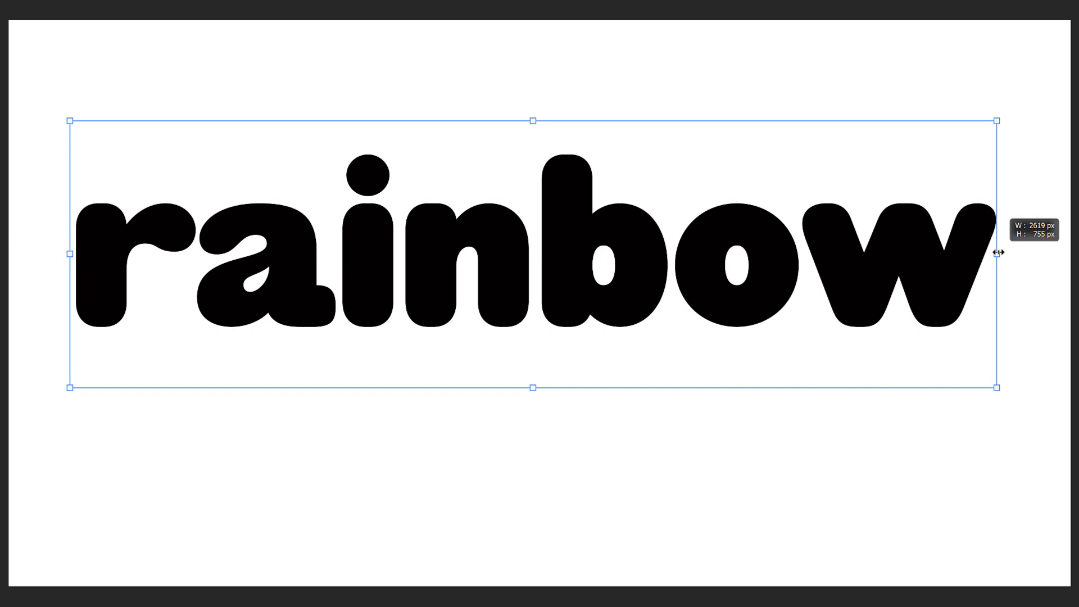
{"action": "left_click_drag", "start_coordinate": [998, 253], "coordinate": [959, 254]}
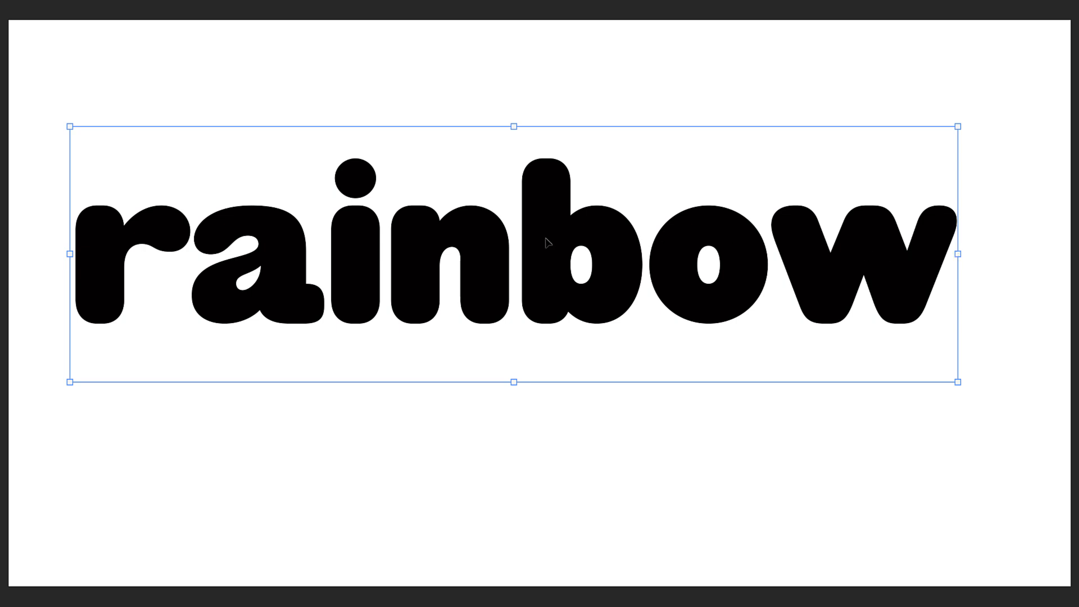
{"action": "left_click_drag", "start_coordinate": [545, 242], "coordinate": [569, 287]}
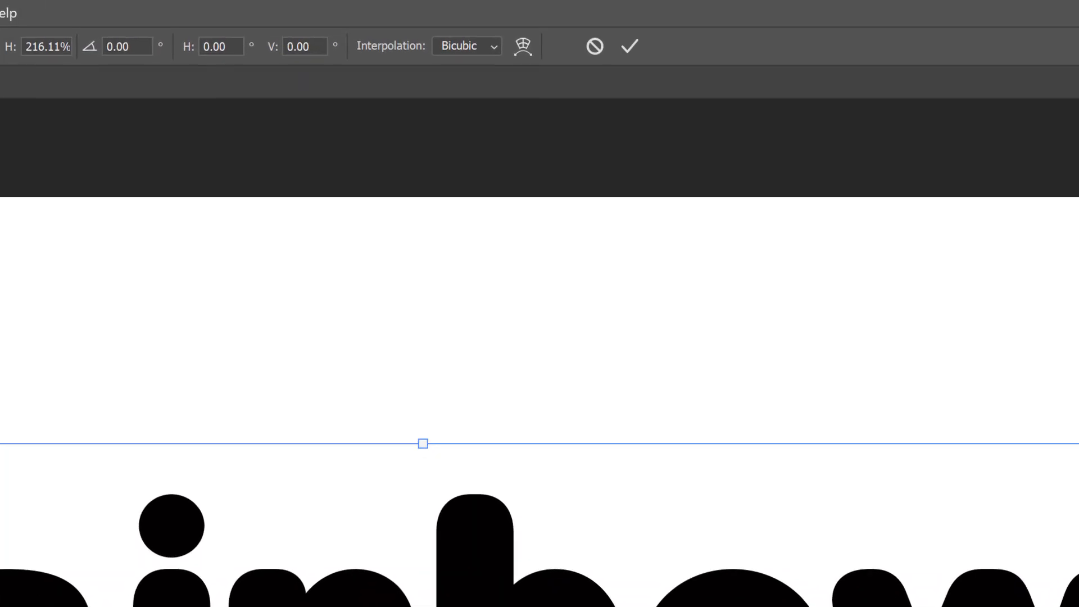
{"action": "left_click", "coordinate": [637, 54]}
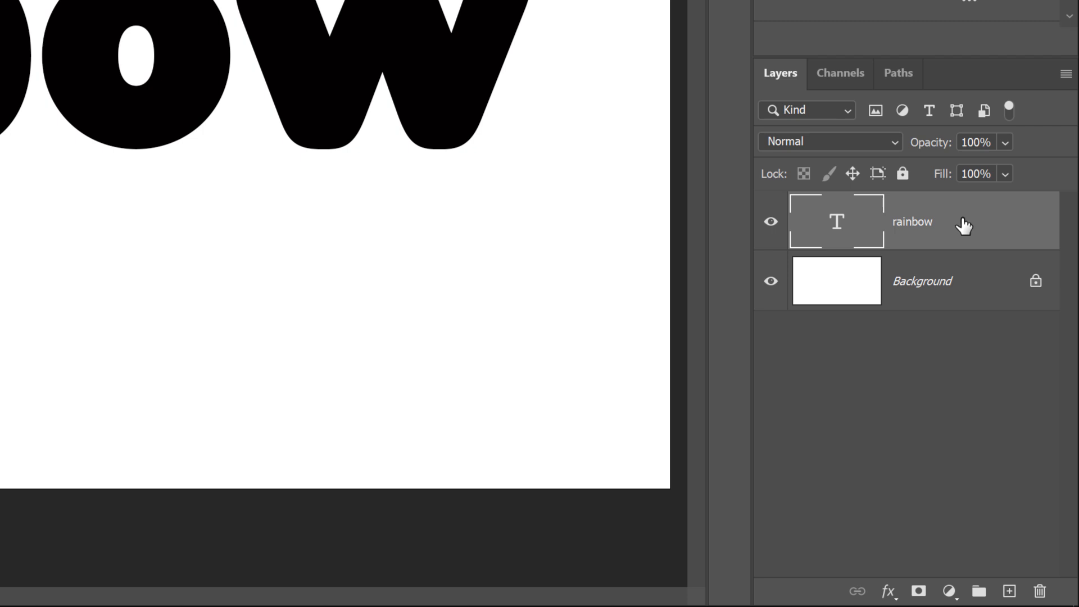
- Add a Stroke layer style to the rainbow text layer and set its colour to magenta, RGB 255, 0, 255
{"action": "left_click", "coordinate": [891, 598]}
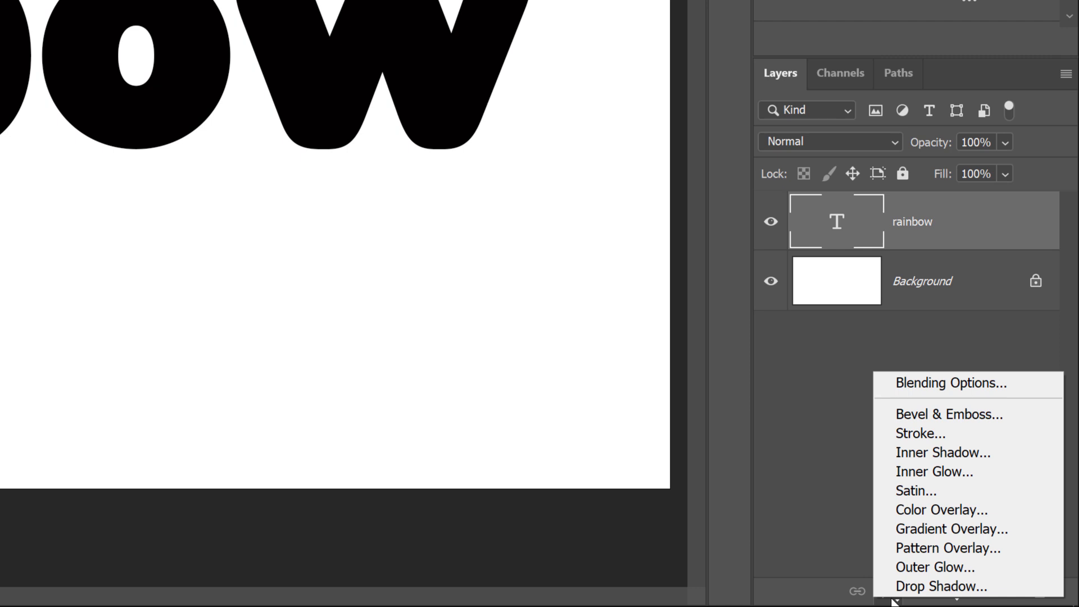
{"action": "left_click", "coordinate": [961, 433]}
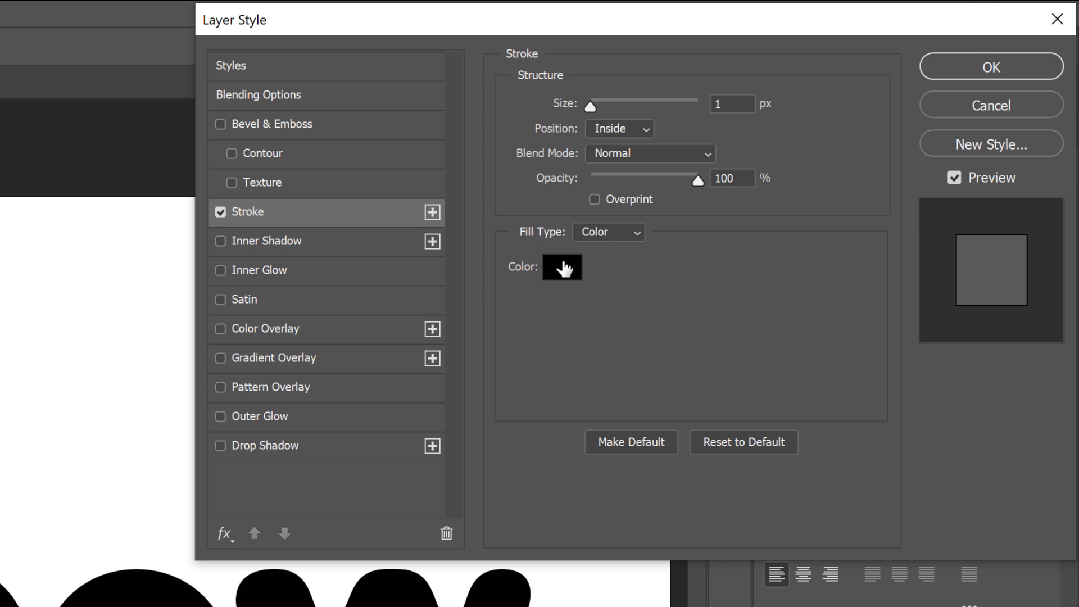
{"action": "left_click", "coordinate": [563, 269]}
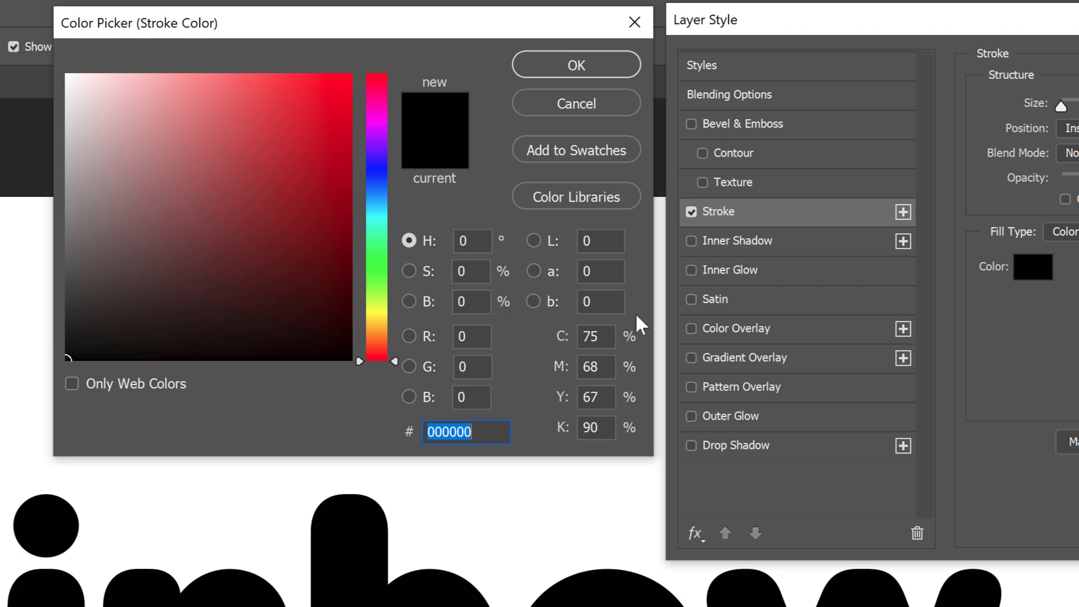
{"action": "left_click", "coordinate": [481, 336]}
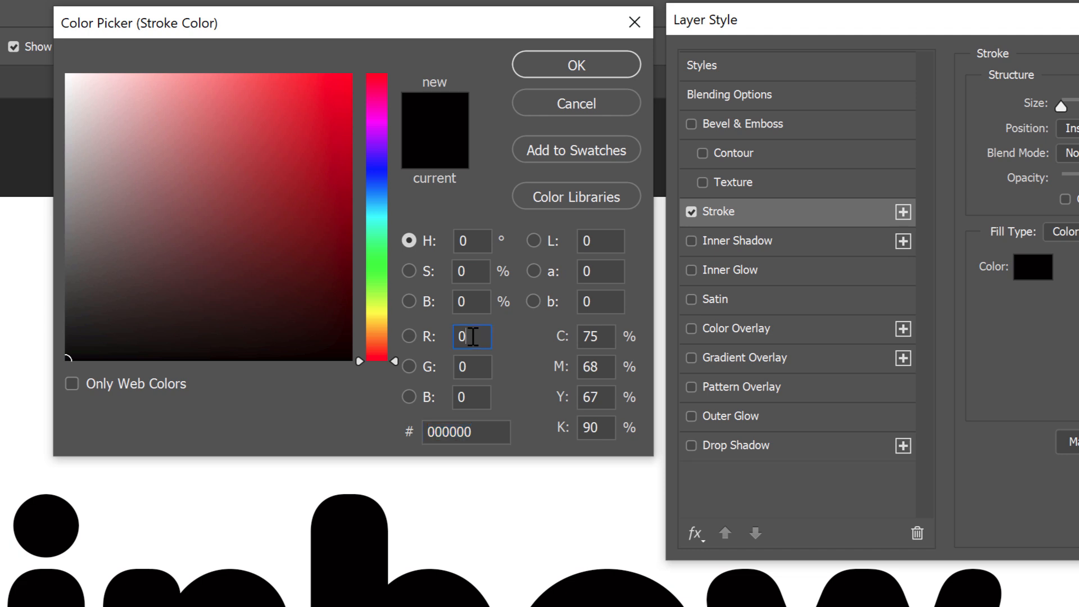
{"action": "type", "text": "255"}
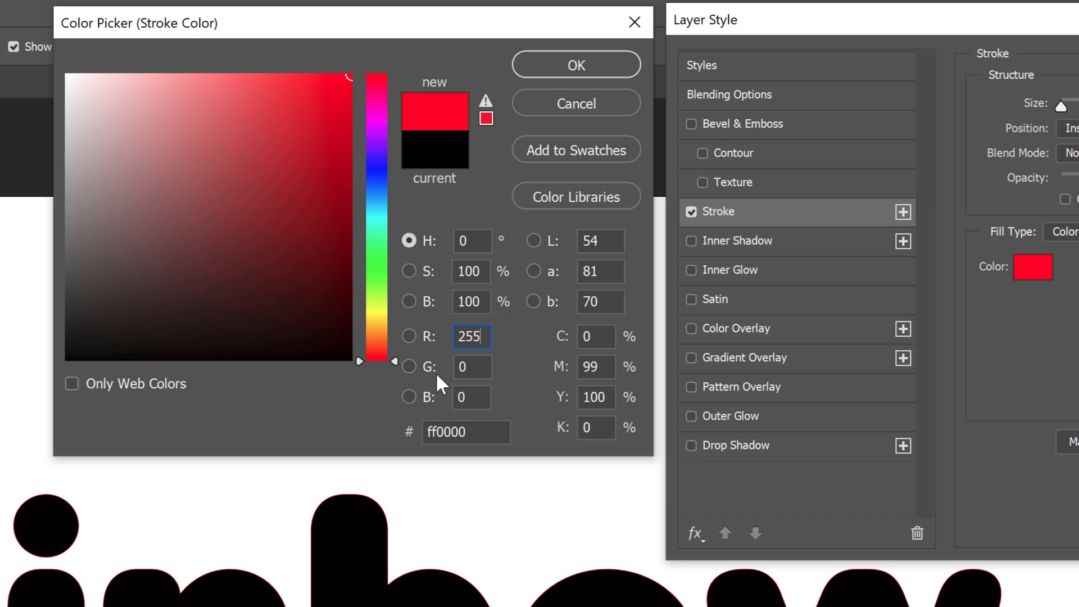
{"action": "left_click", "coordinate": [470, 397]}
{"action": "type", "text": "255"}
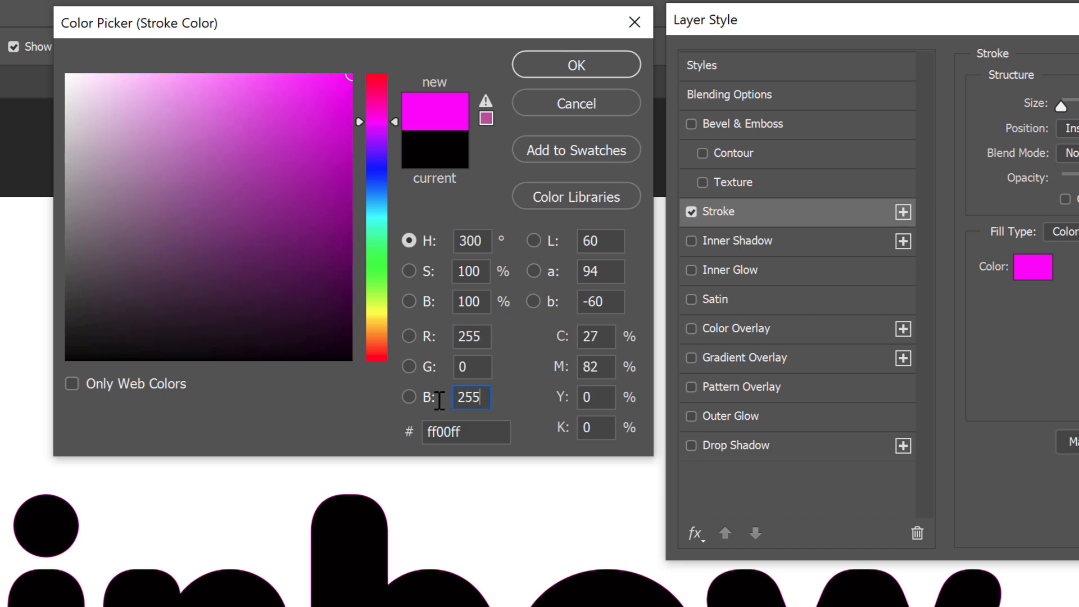
{"action": "left_click", "coordinate": [605, 59]}
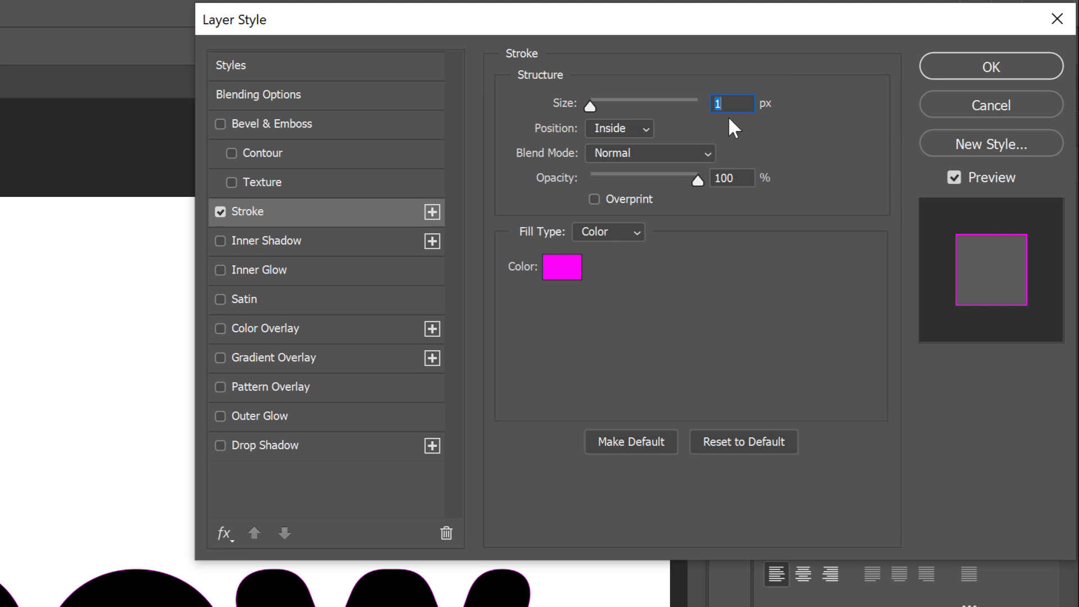
- Set the magenta stroke's size to 12 px and its position to Outside
{"action": "type", "text": "12"}
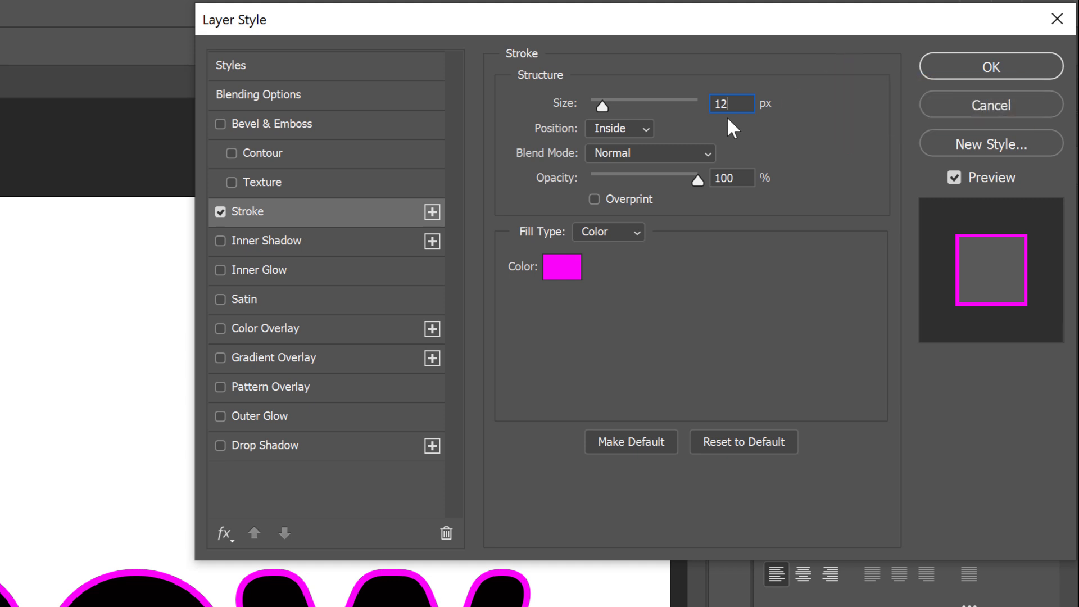
{"action": "left_click", "coordinate": [647, 134]}
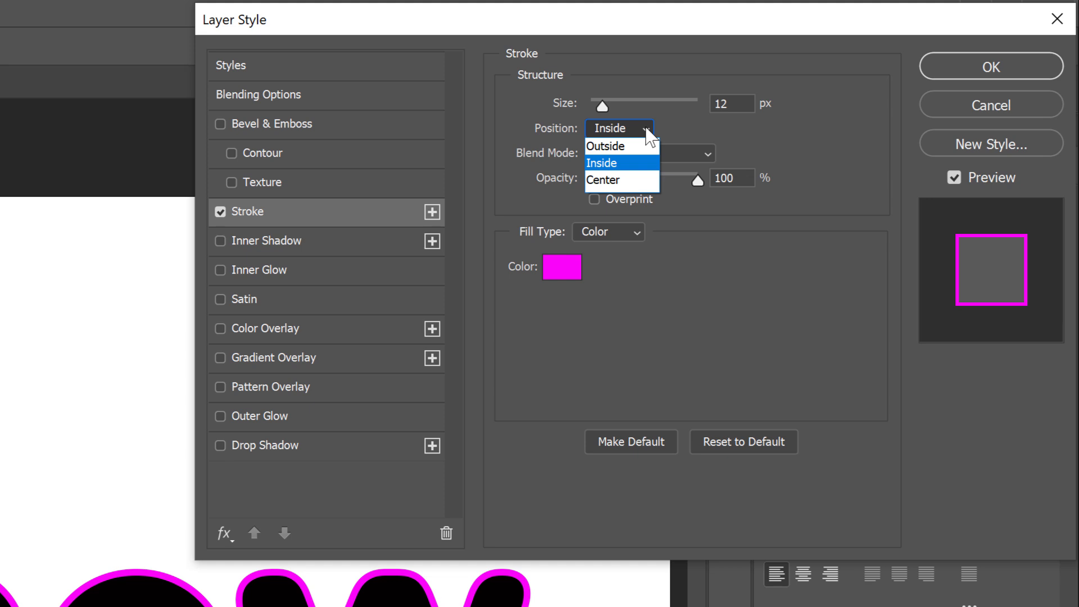
{"action": "left_click", "coordinate": [639, 148]}
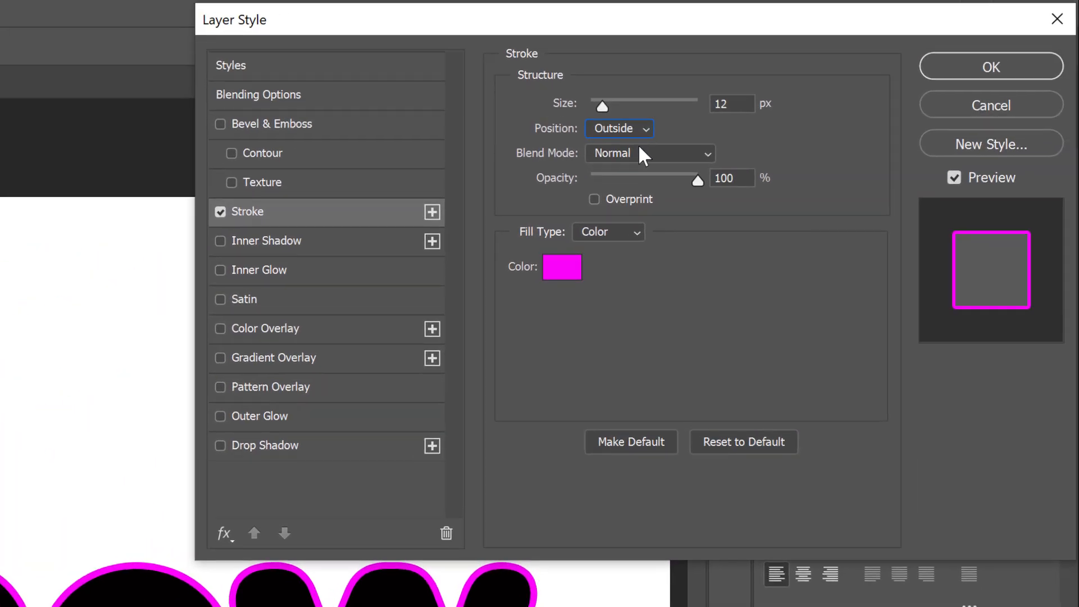
- Add a second stroke to the text and set its colour to blue, RGB 0, 0, 255
{"action": "left_click", "coordinate": [432, 212]}
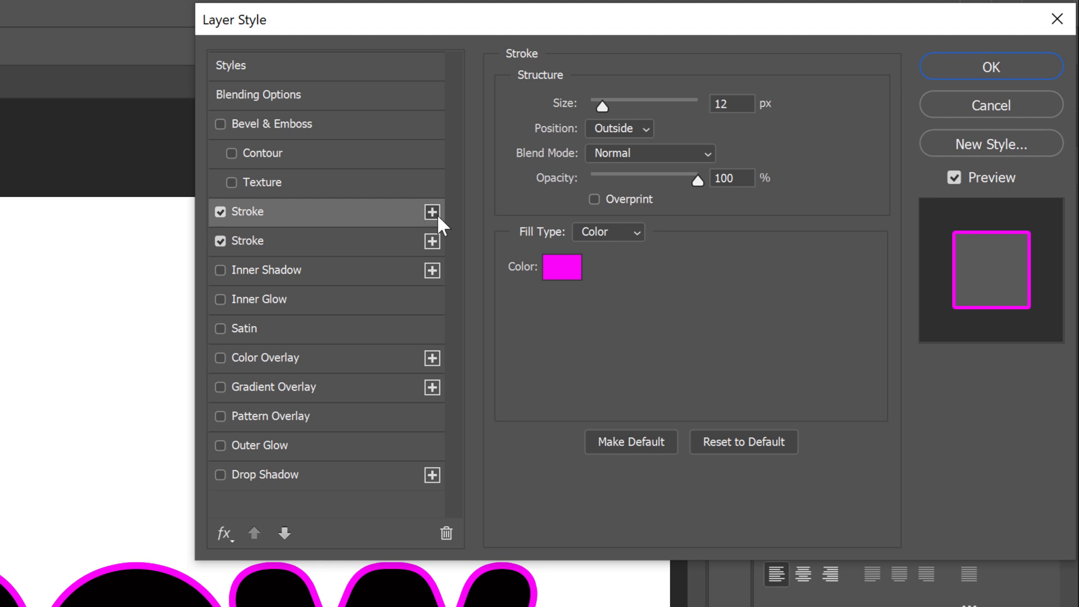
{"action": "left_click", "coordinate": [562, 268]}
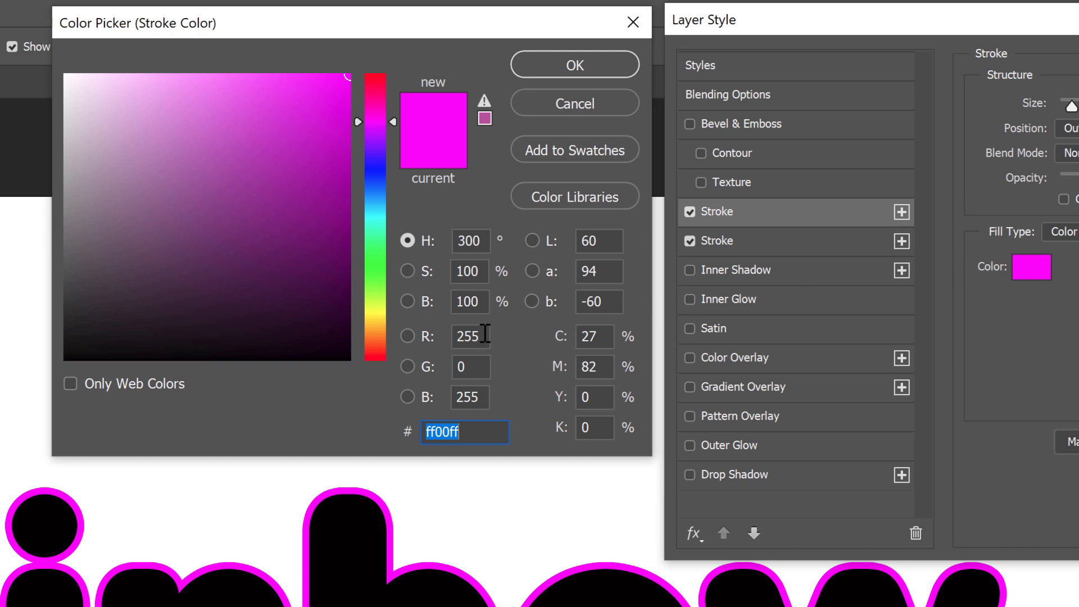
{"action": "left_click_drag", "start_coordinate": [485, 334], "coordinate": [440, 335]}
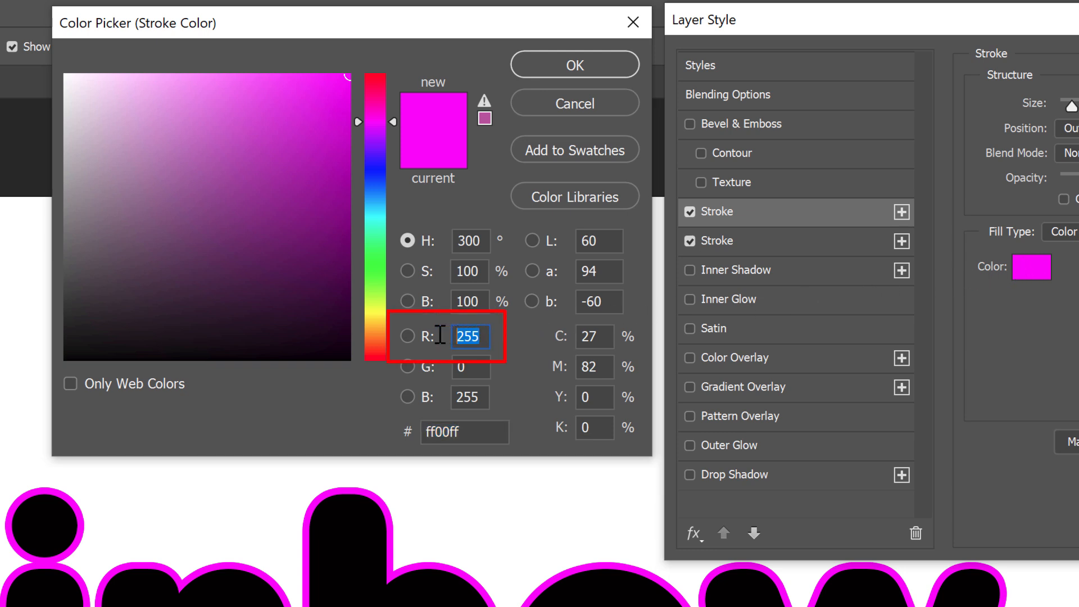
{"action": "type", "text": "0"}
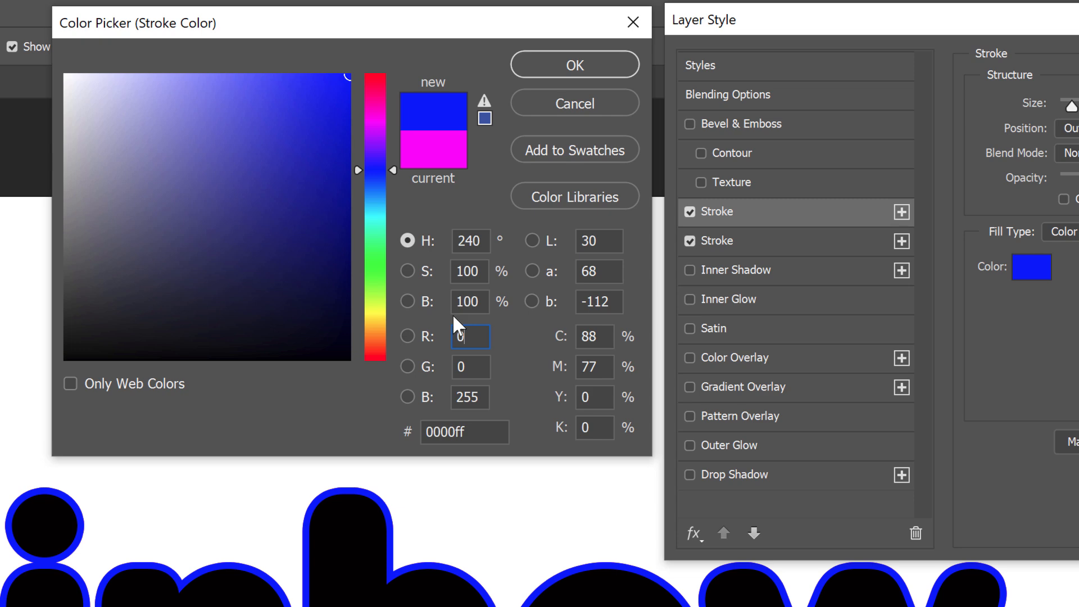
{"action": "left_click", "coordinate": [599, 65]}
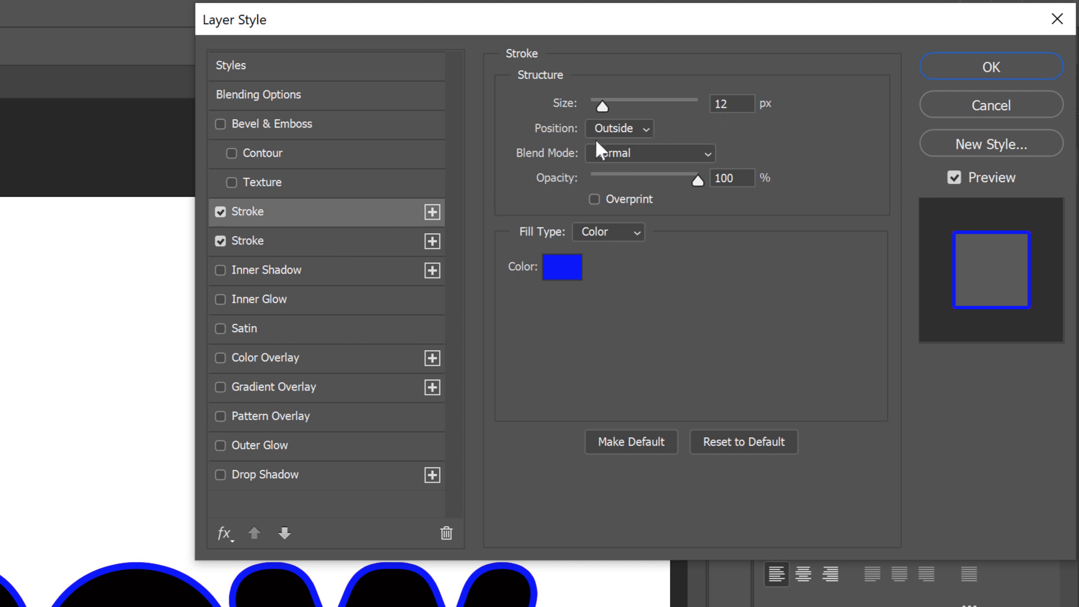
- Try the Inside position on the magenta stroke and return it to Outside
{"action": "left_click", "coordinate": [333, 242]}
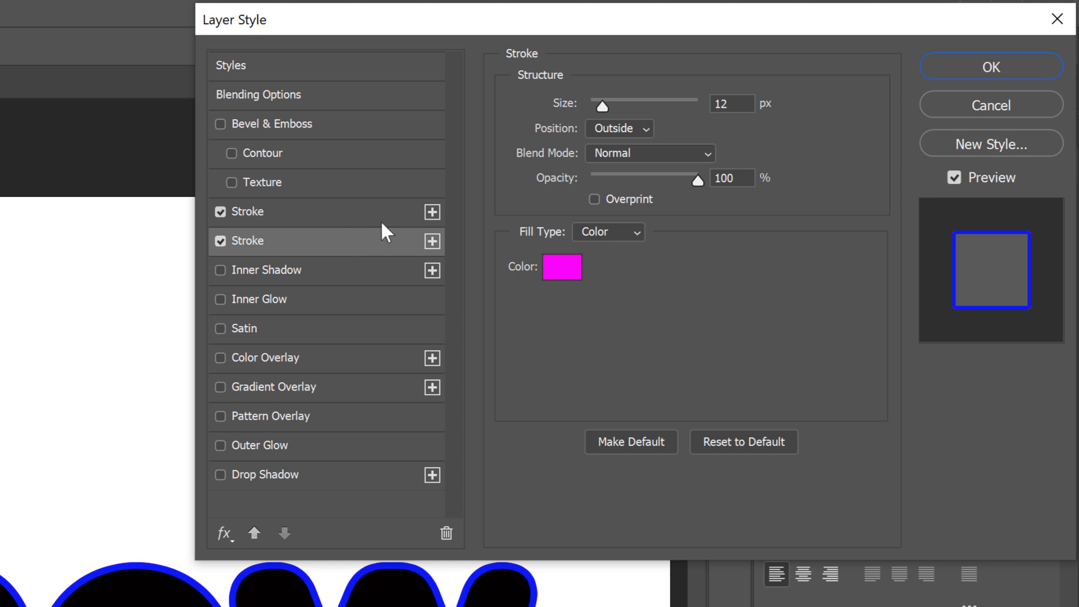
{"action": "left_click", "coordinate": [646, 127]}
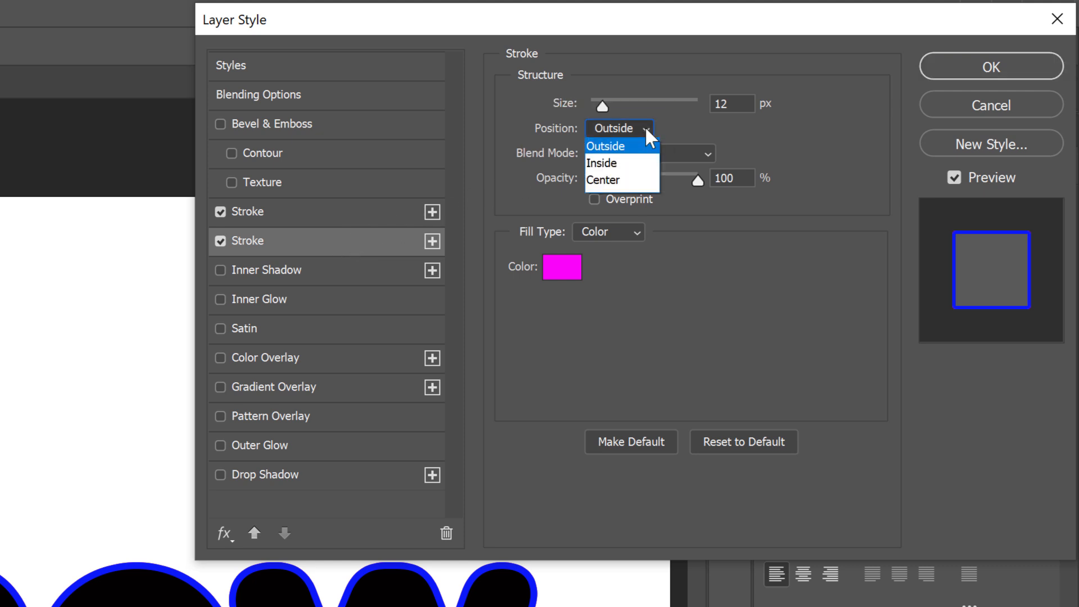
{"action": "left_click", "coordinate": [637, 164]}
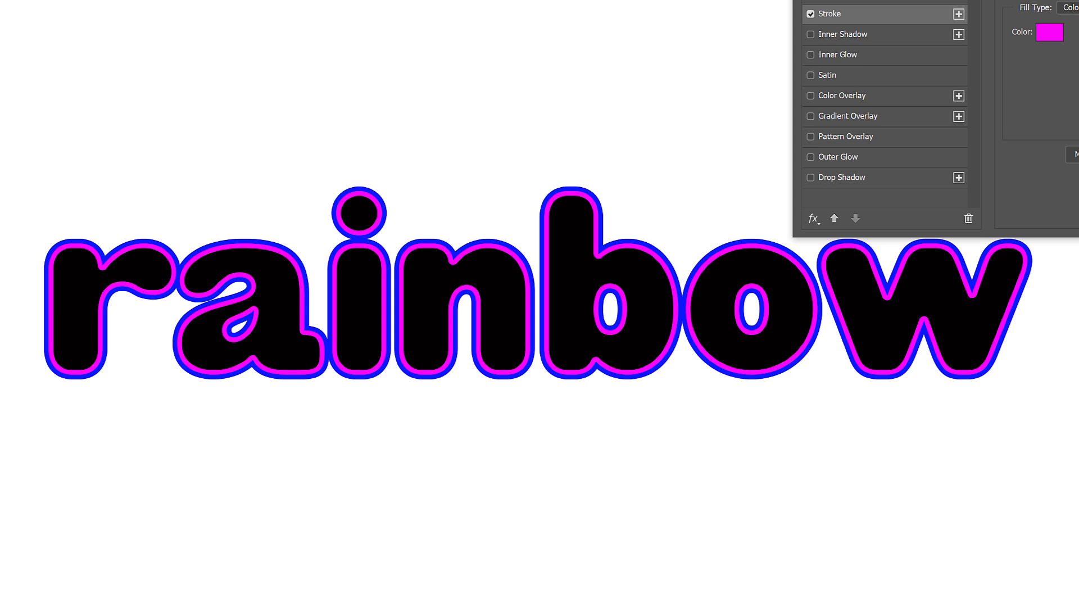
{"action": "left_click", "coordinate": [705, 279]}
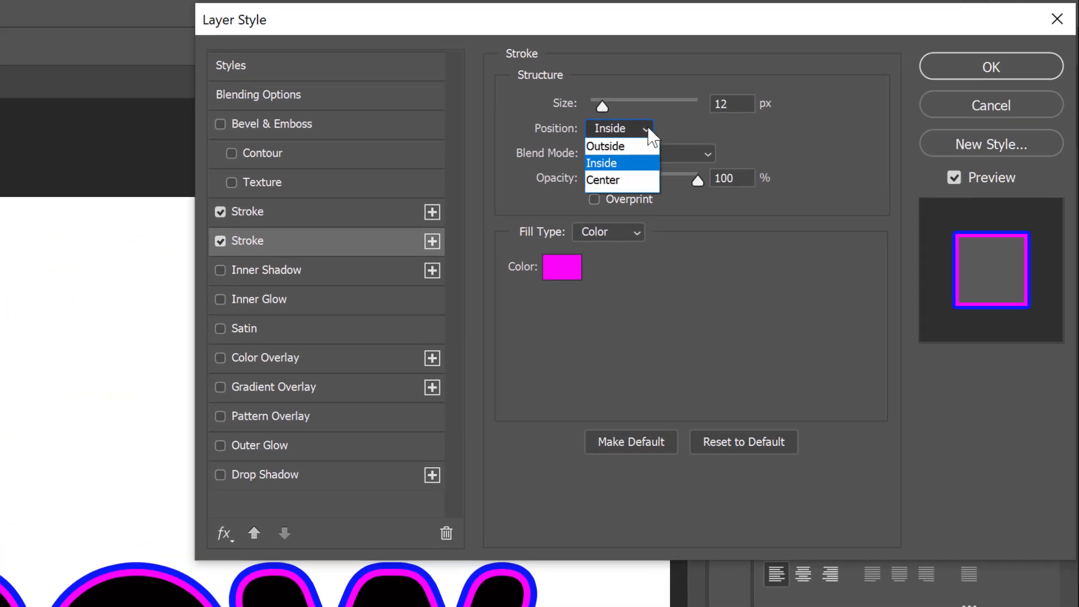
{"action": "left_click", "coordinate": [645, 147]}
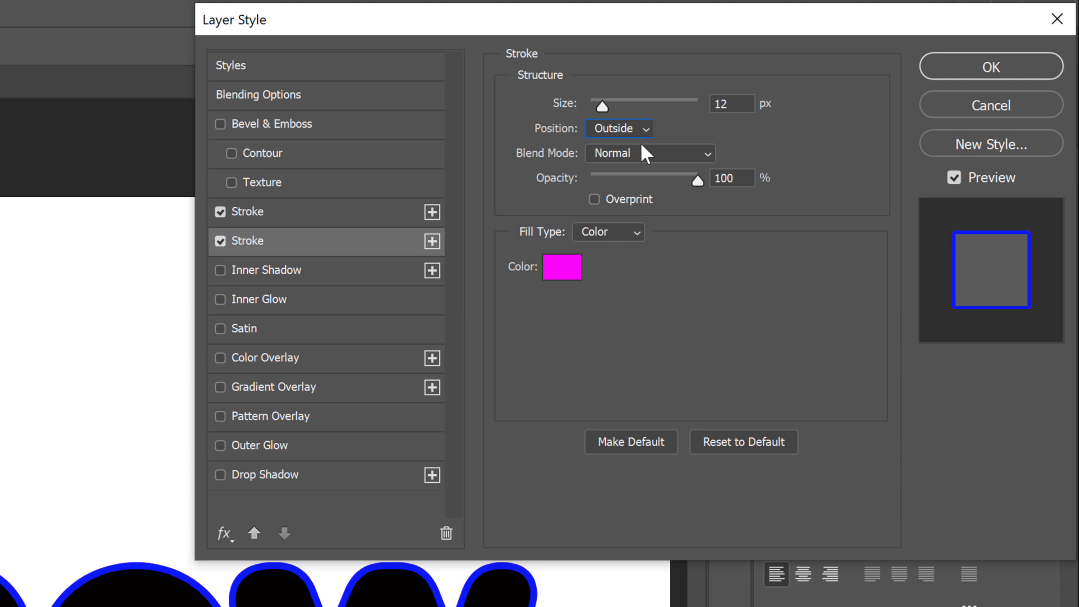
- Set the blue stroke's size to 24 px and move it below the magenta stroke in the effects order
{"action": "left_click", "coordinate": [321, 213]}
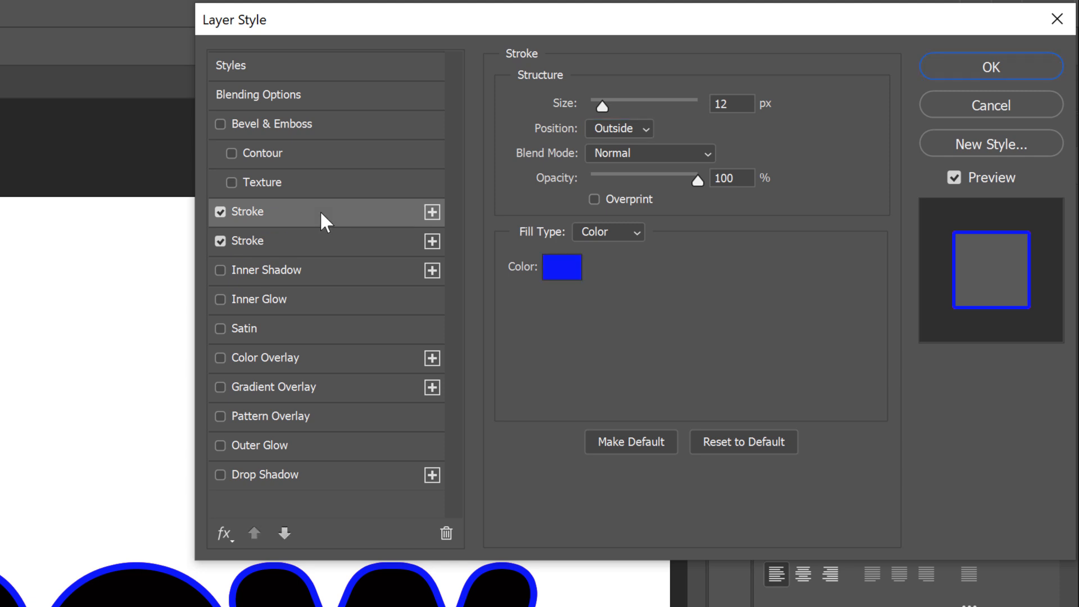
{"action": "double_click", "coordinate": [732, 104]}
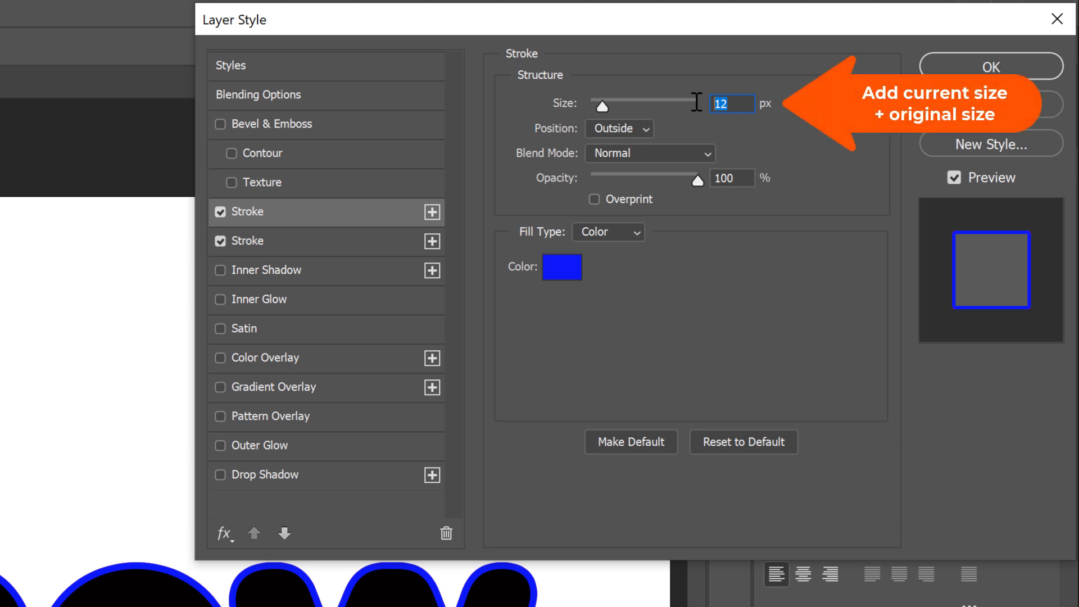
{"action": "type", "text": "24"}
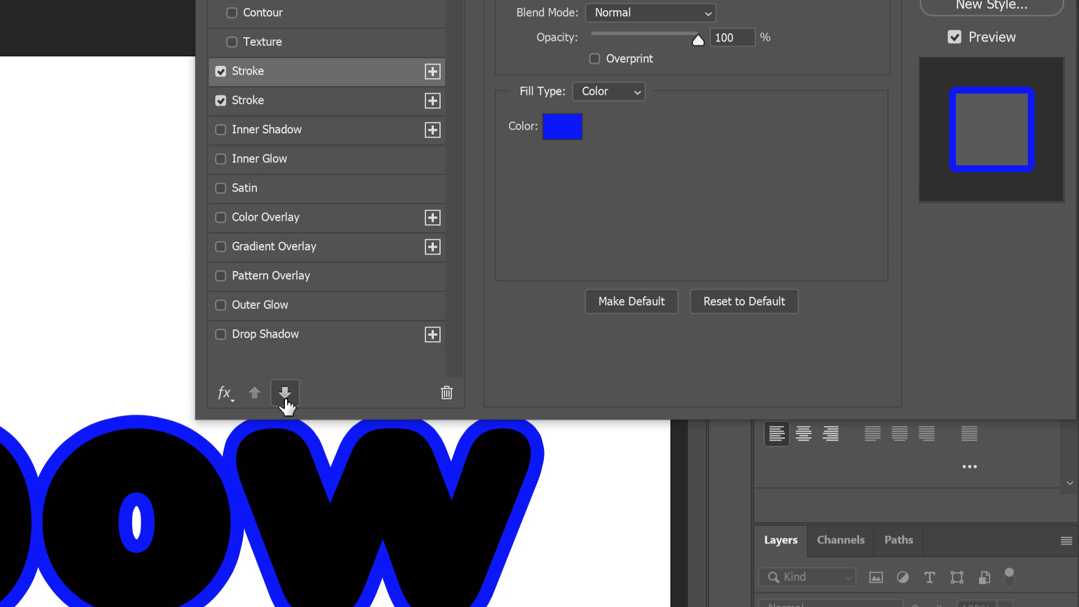
{"action": "left_click", "coordinate": [285, 393]}
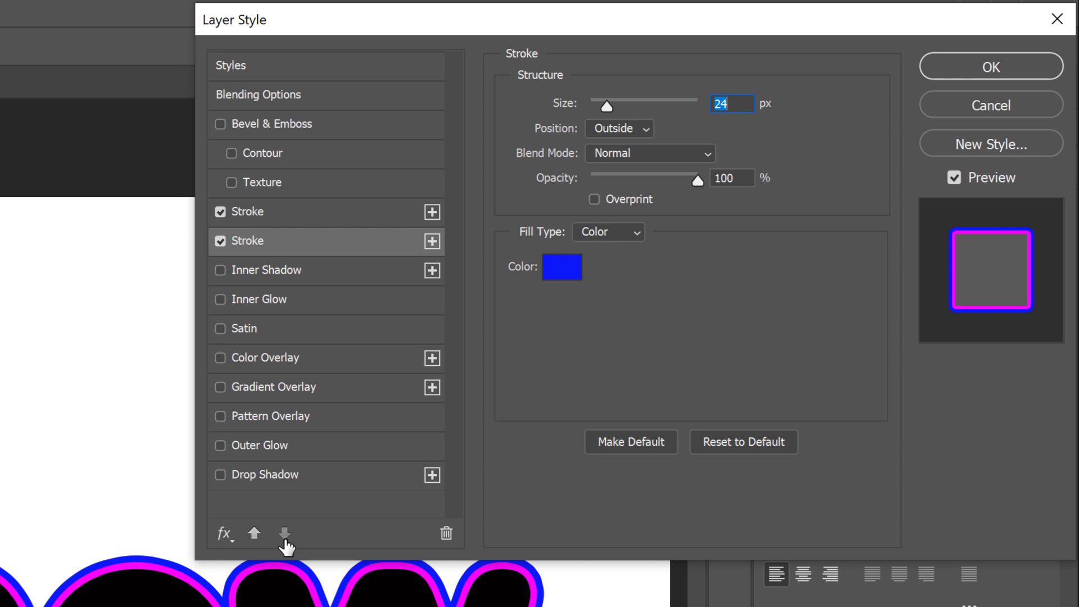
- Add a third stroke to the text and set its colour to cyan, RGB 0, 255, 255
{"action": "left_click", "coordinate": [437, 243]}
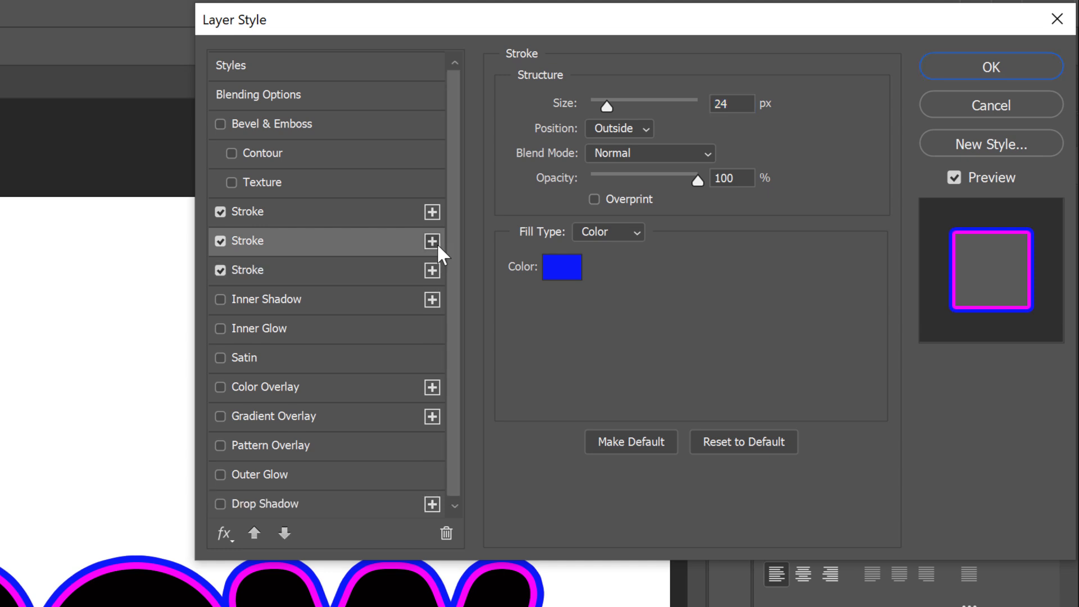
{"action": "left_click", "coordinate": [562, 269]}
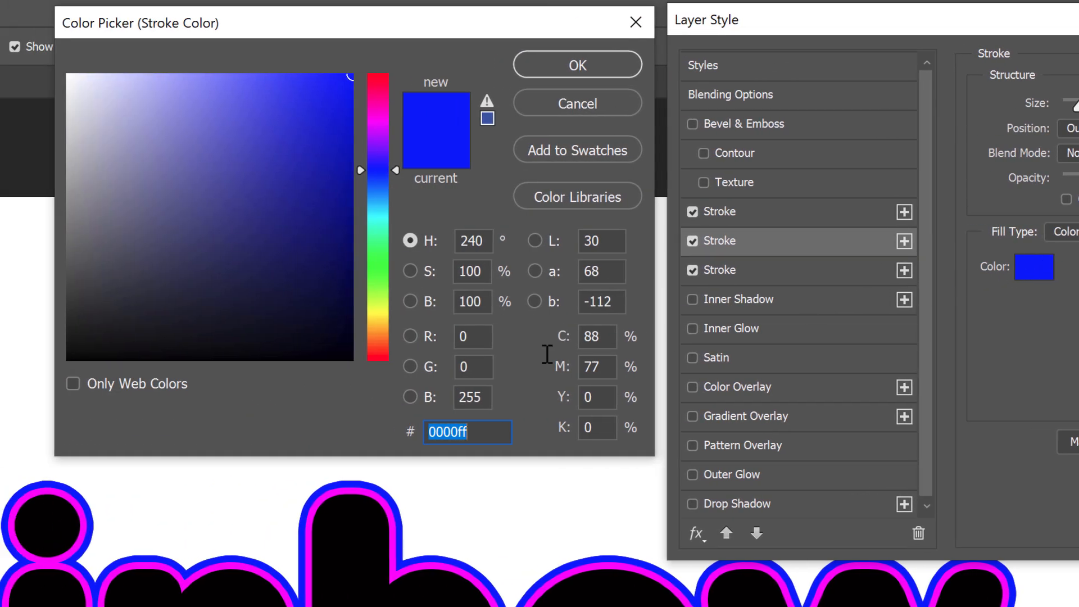
{"action": "left_click", "coordinate": [479, 367]}
{"action": "type", "text": "255"}
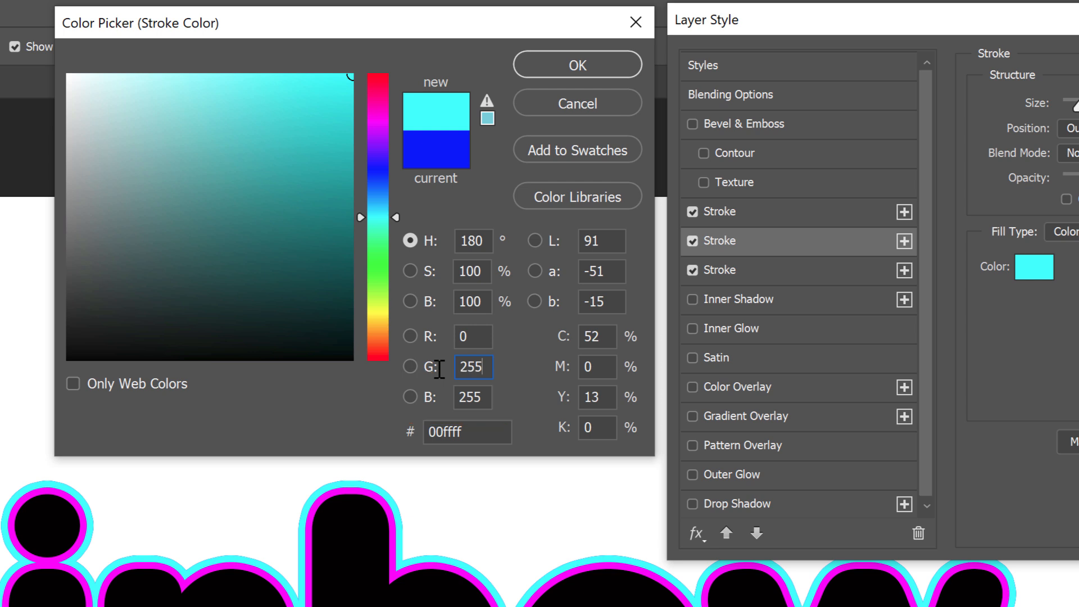
{"action": "left_click", "coordinate": [614, 63]}
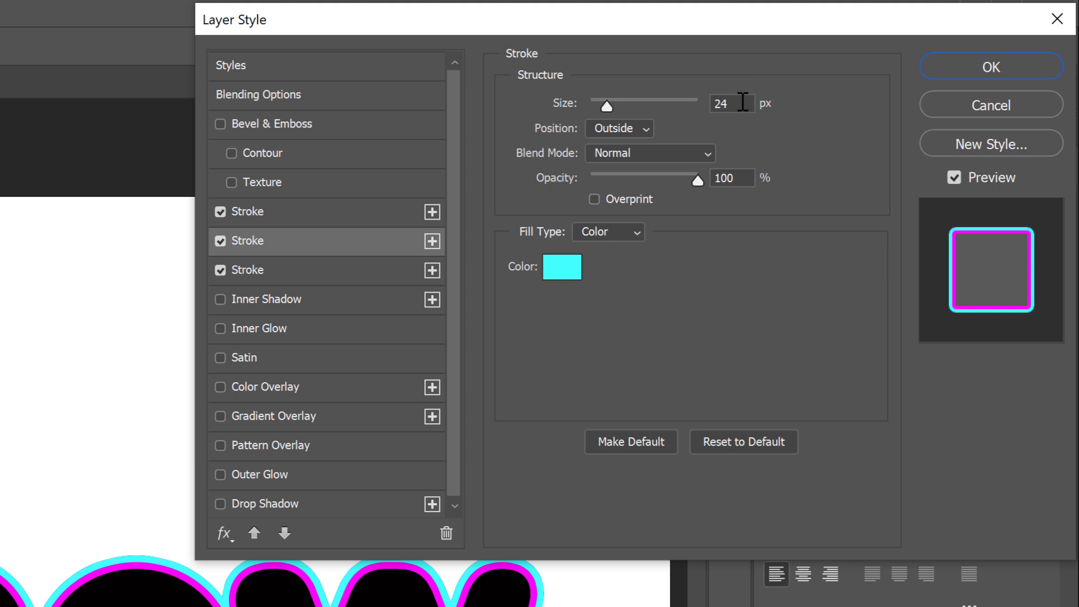
- Set the cyan stroke's size to 36 px and move it below the blue stroke in the effects order
{"action": "left_click_drag", "start_coordinate": [742, 102], "coordinate": [696, 96]}
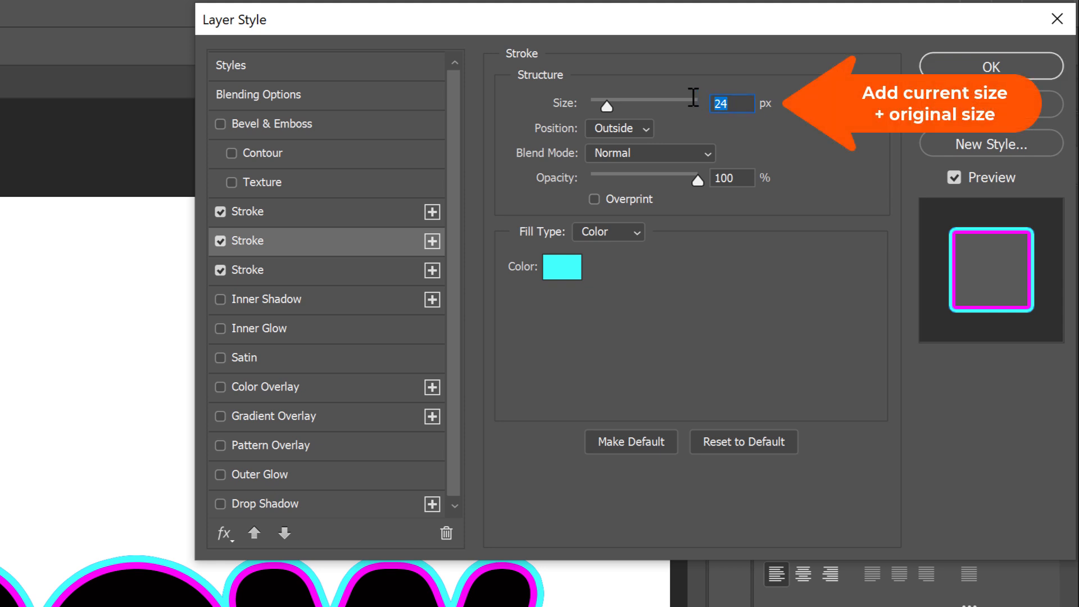
{"action": "type", "text": "36"}
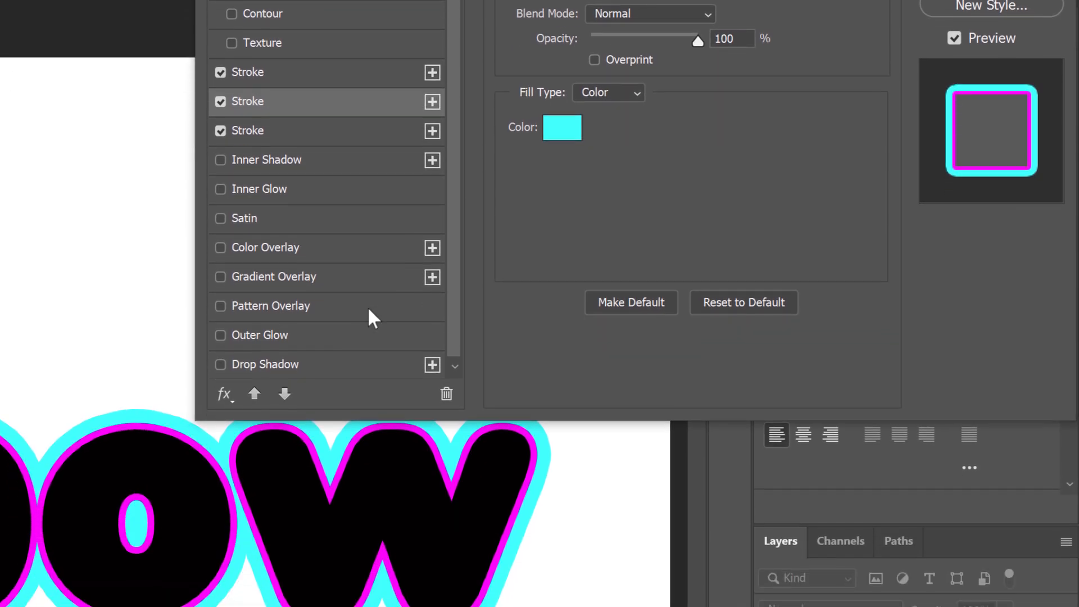
{"action": "left_click", "coordinate": [285, 396]}
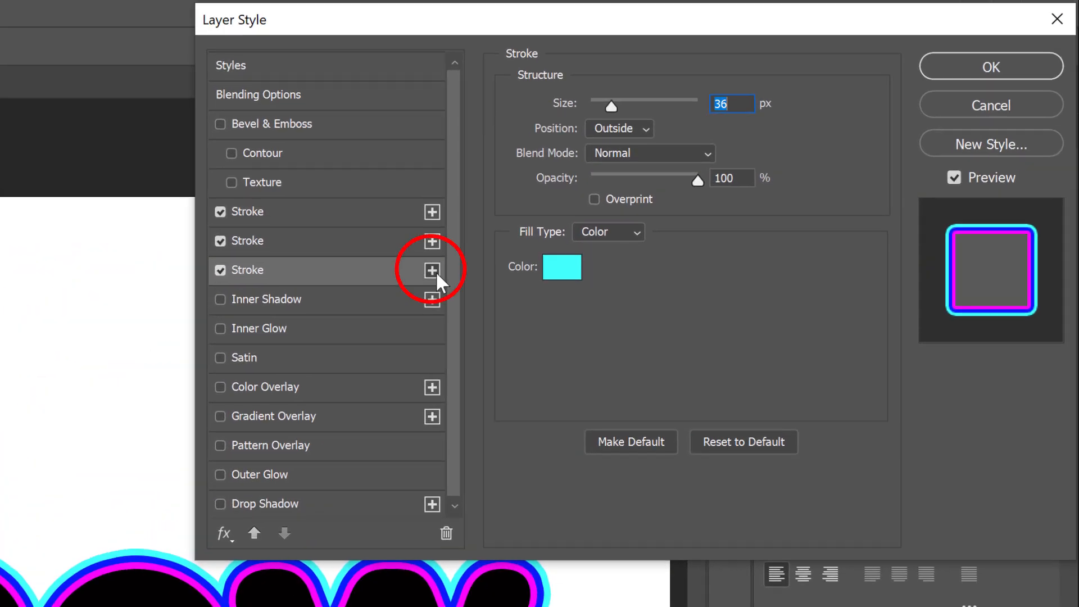
- Add a fourth stroke to the text and set its colour to green, RGB 0, 255, 0
{"action": "left_click", "coordinate": [433, 271]}
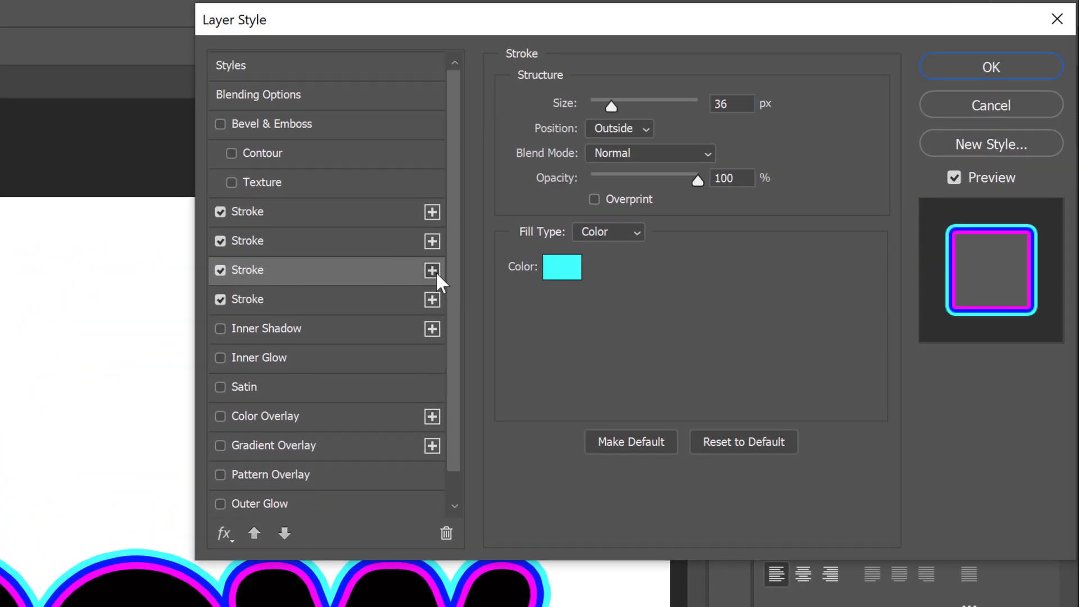
{"action": "left_click", "coordinate": [553, 270]}
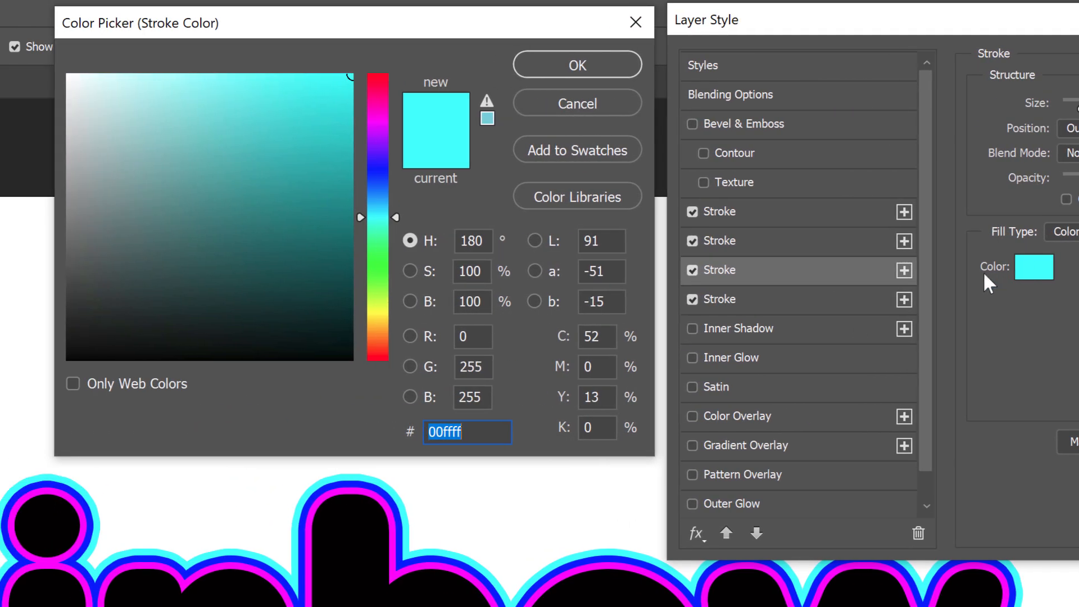
{"action": "left_click", "coordinate": [487, 396]}
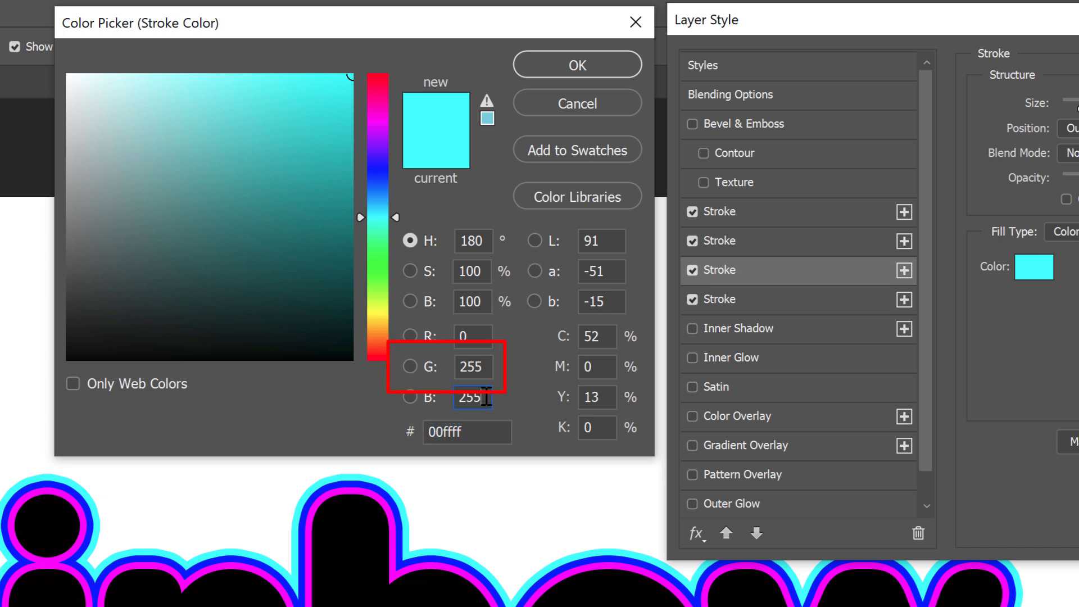
{"action": "left_click_drag", "start_coordinate": [485, 396], "coordinate": [443, 398]}
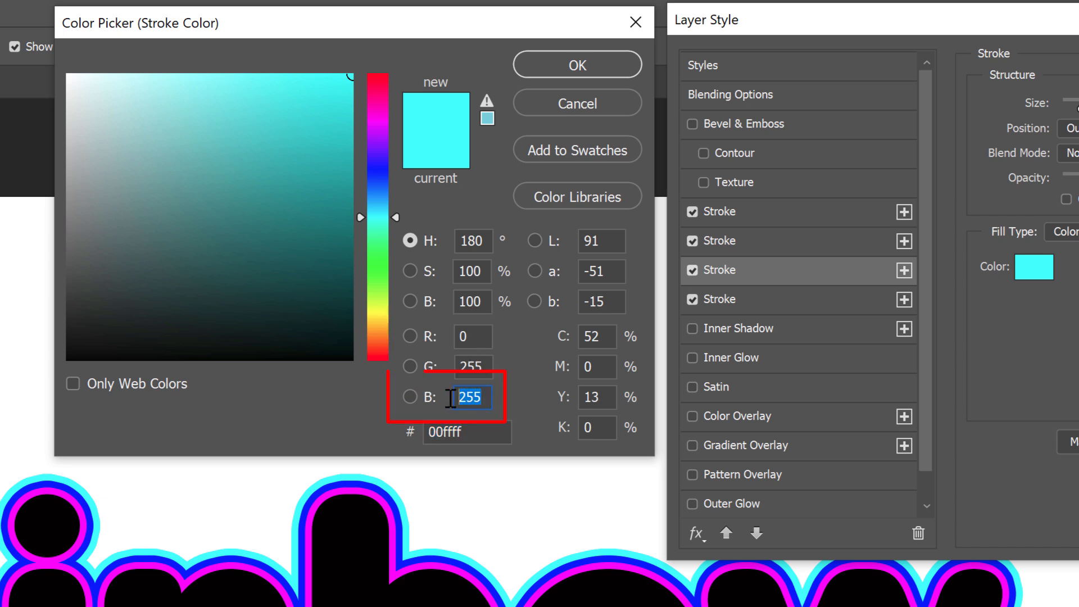
{"action": "type", "text": "0"}
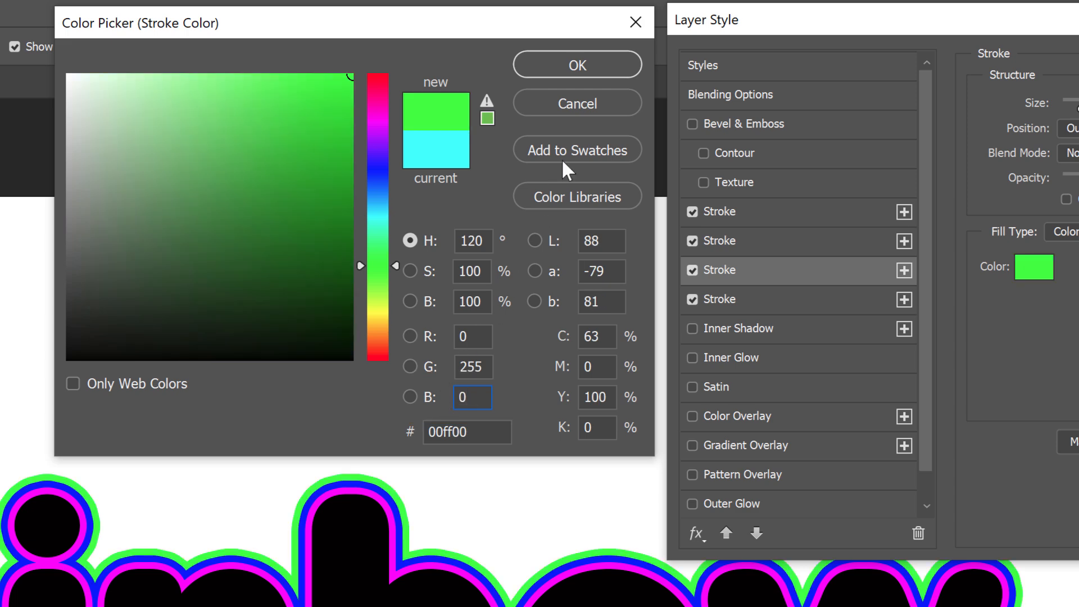
{"action": "left_click", "coordinate": [612, 62]}
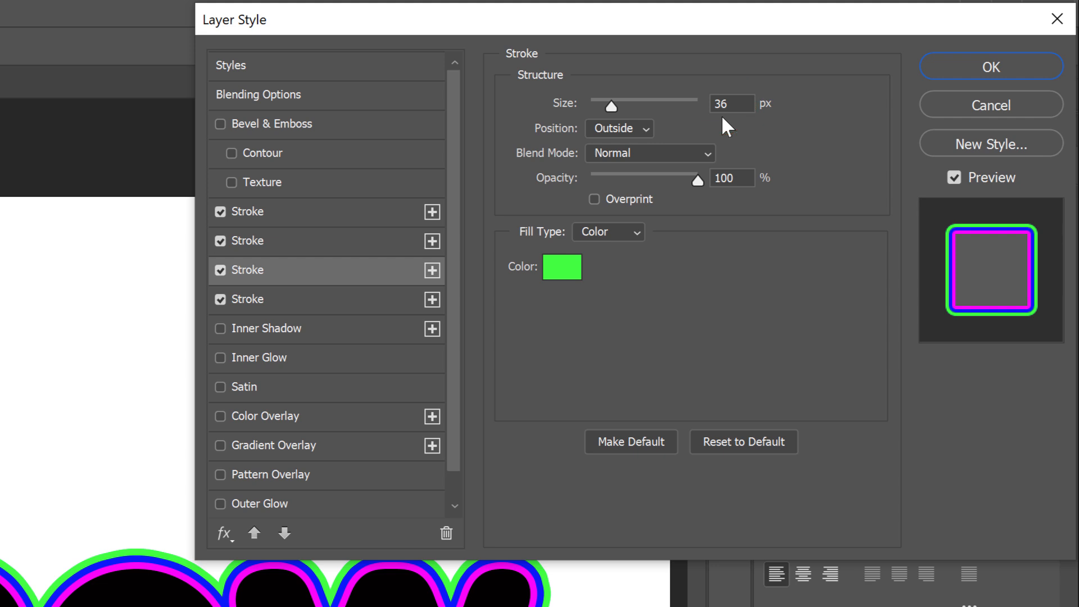
- Set the green stroke's size to 48 px and move it below the cyan stroke in the effects order
{"action": "left_click_drag", "start_coordinate": [740, 104], "coordinate": [693, 102]}
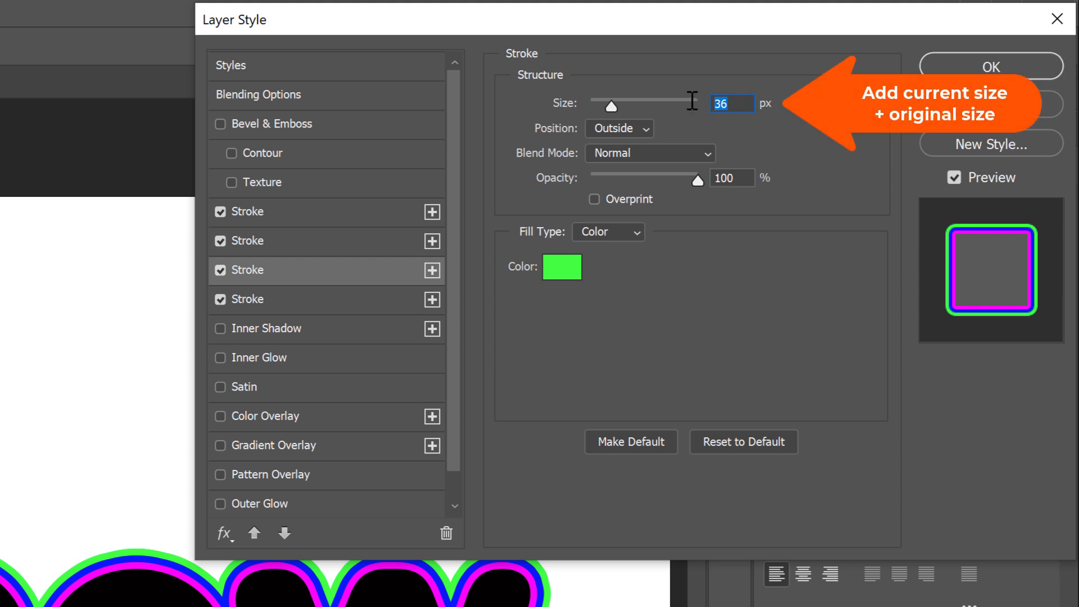
{"action": "type", "text": "48"}
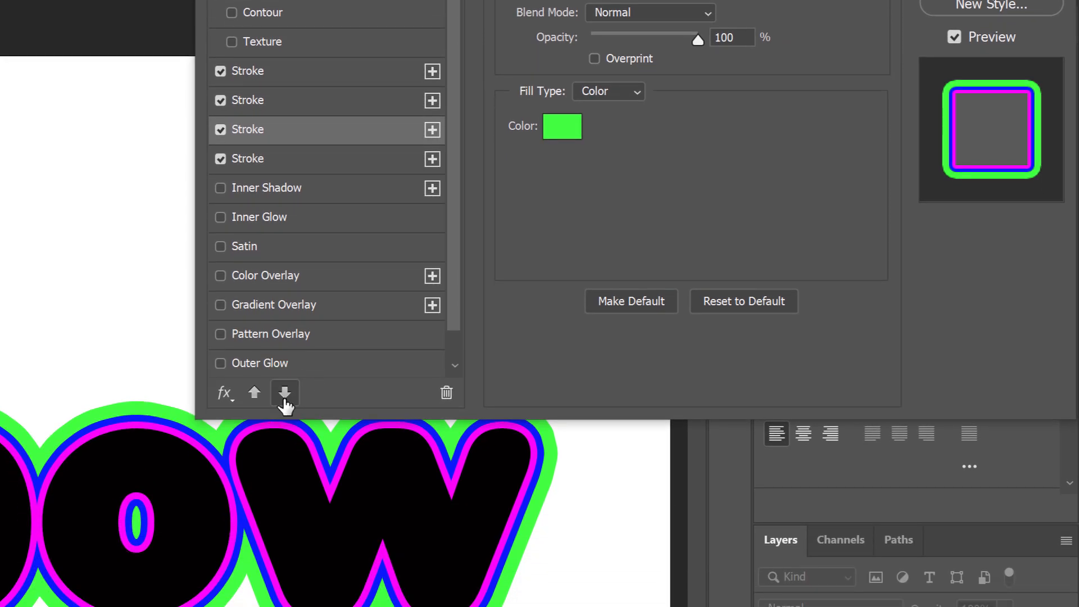
{"action": "left_click", "coordinate": [284, 395]}
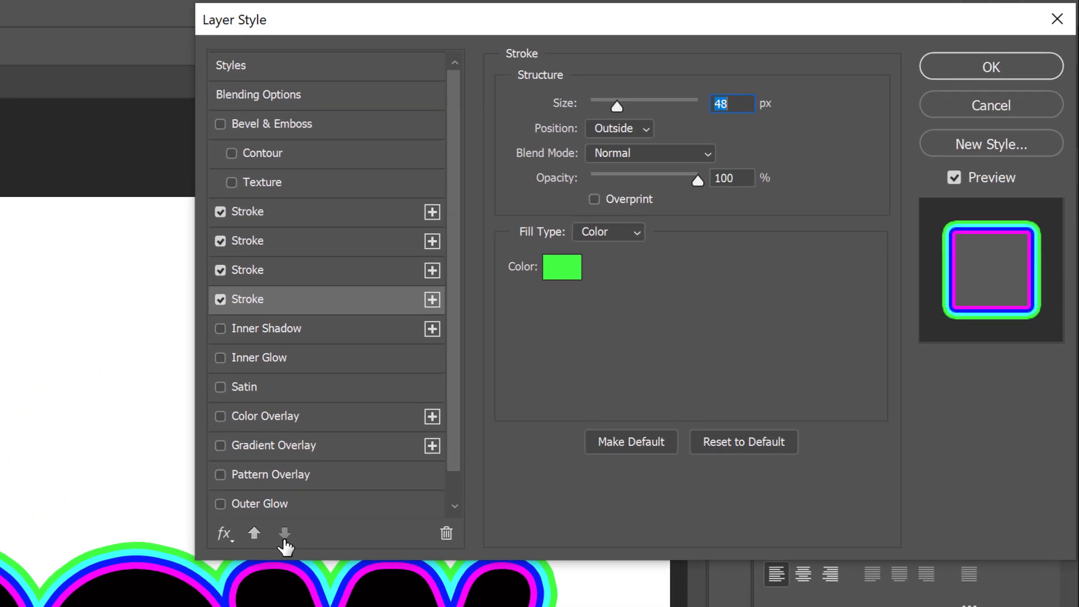
- Add a fifth stroke to the text and set its colour to yellow, RGB 255, 255, 0
{"action": "left_click", "coordinate": [436, 300]}
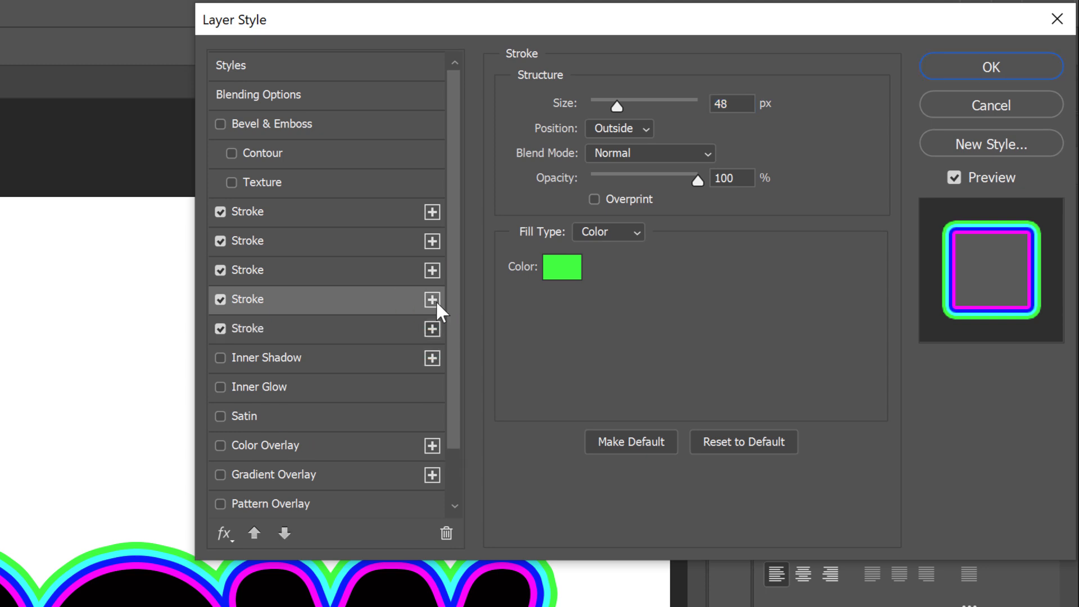
{"action": "left_click", "coordinate": [561, 268]}
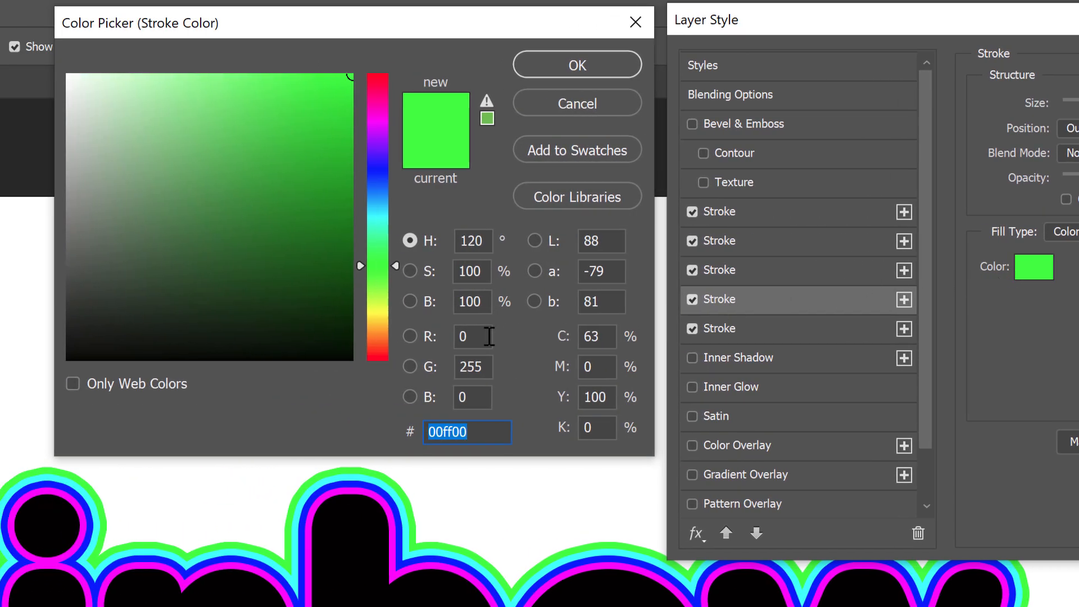
{"action": "left_click", "coordinate": [489, 336]}
{"action": "type", "text": "255"}
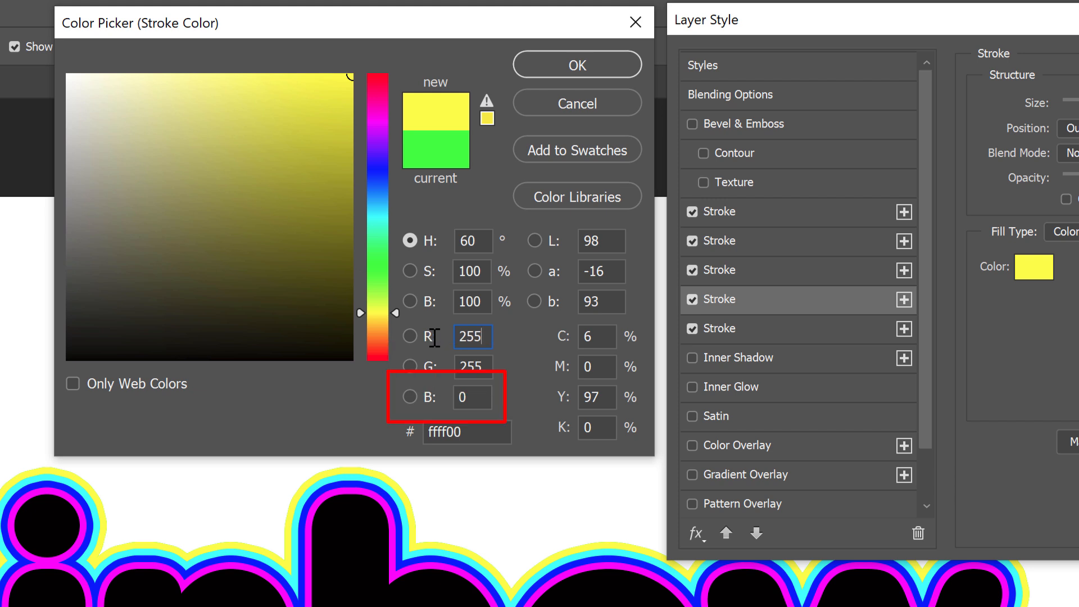
{"action": "left_click", "coordinate": [609, 66]}
- Set the yellow stroke's size to 60 px and move it below the green stroke in the effects order
{"action": "left_click", "coordinate": [721, 104]}
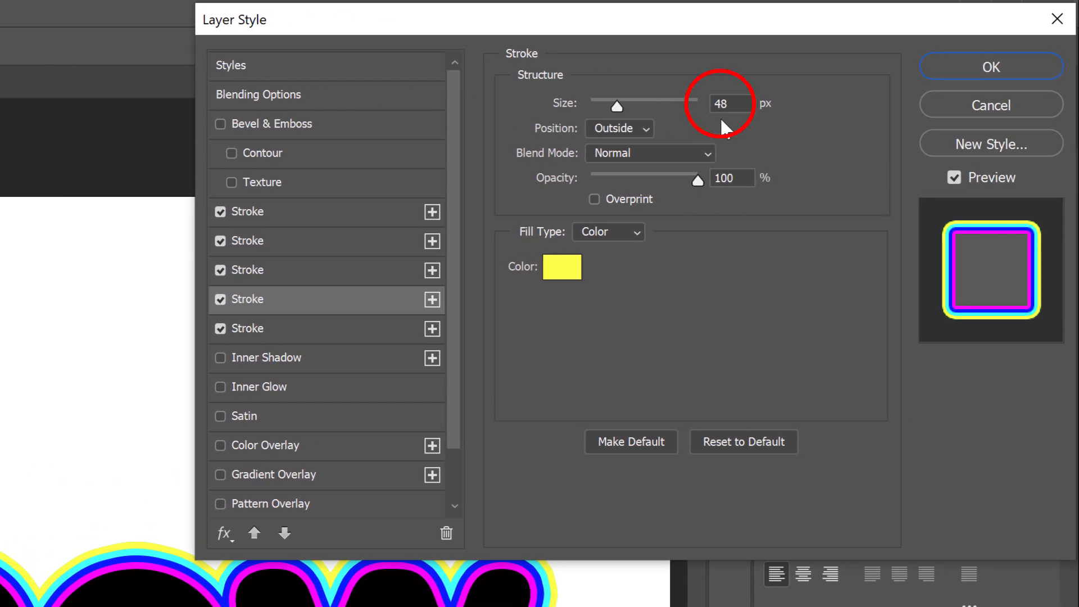
{"action": "left_click_drag", "start_coordinate": [725, 104], "coordinate": [689, 101]}
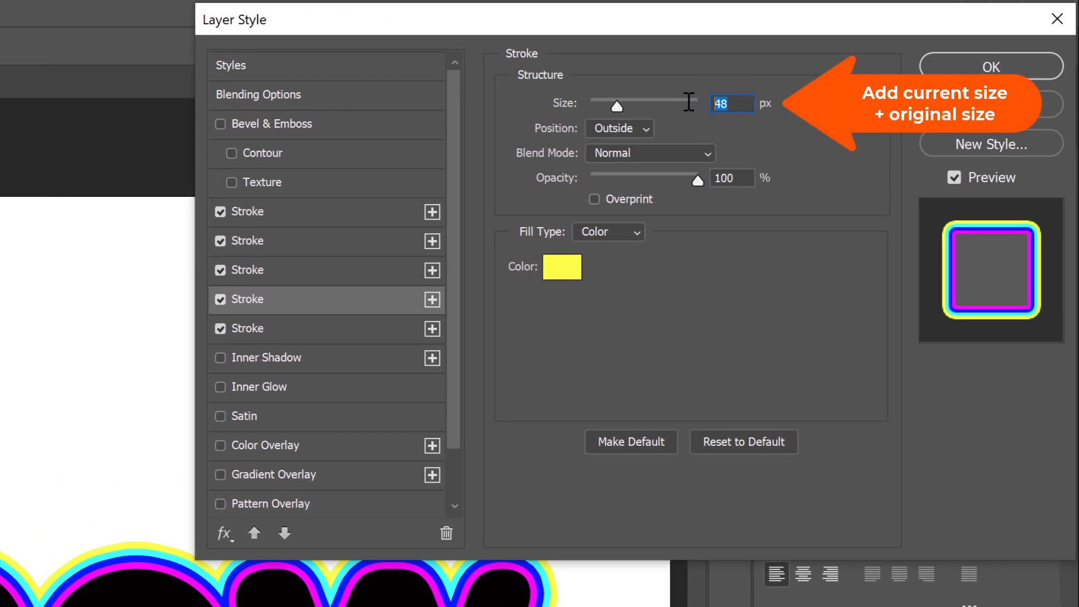
{"action": "type", "text": "60"}
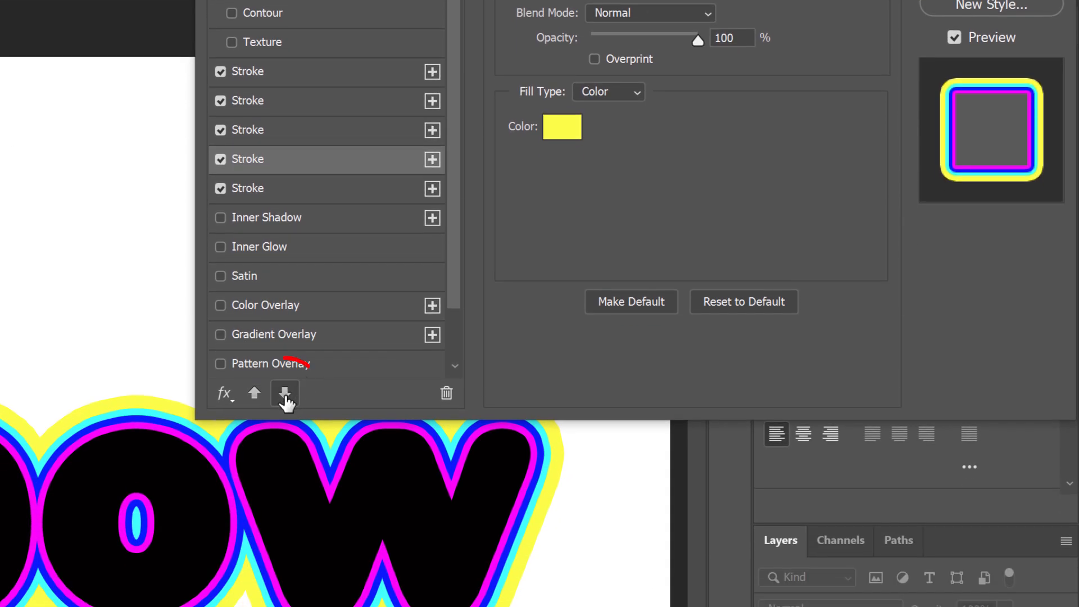
{"action": "left_click", "coordinate": [284, 395]}
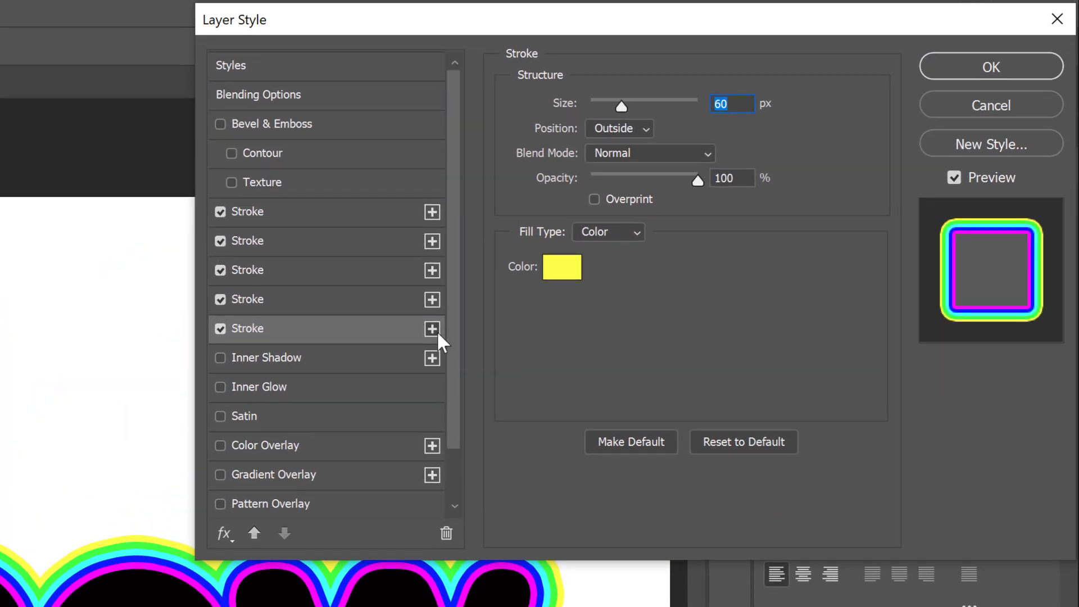
- Add a sixth stroke to the text and set its colour to red, RGB 255, 0, 0
{"action": "left_click", "coordinate": [431, 328]}
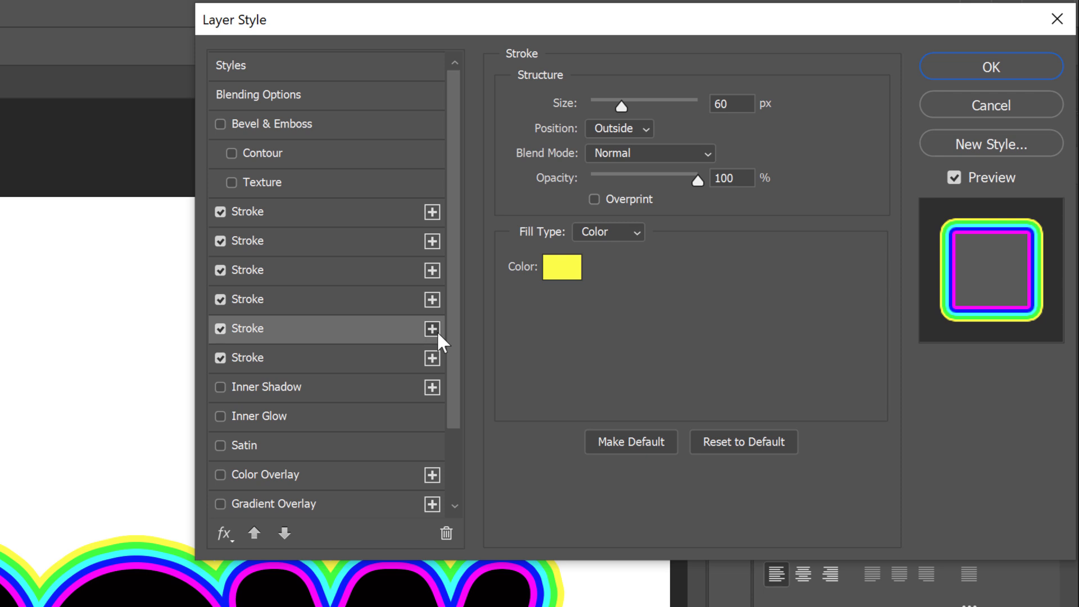
{"action": "left_click", "coordinate": [562, 268]}
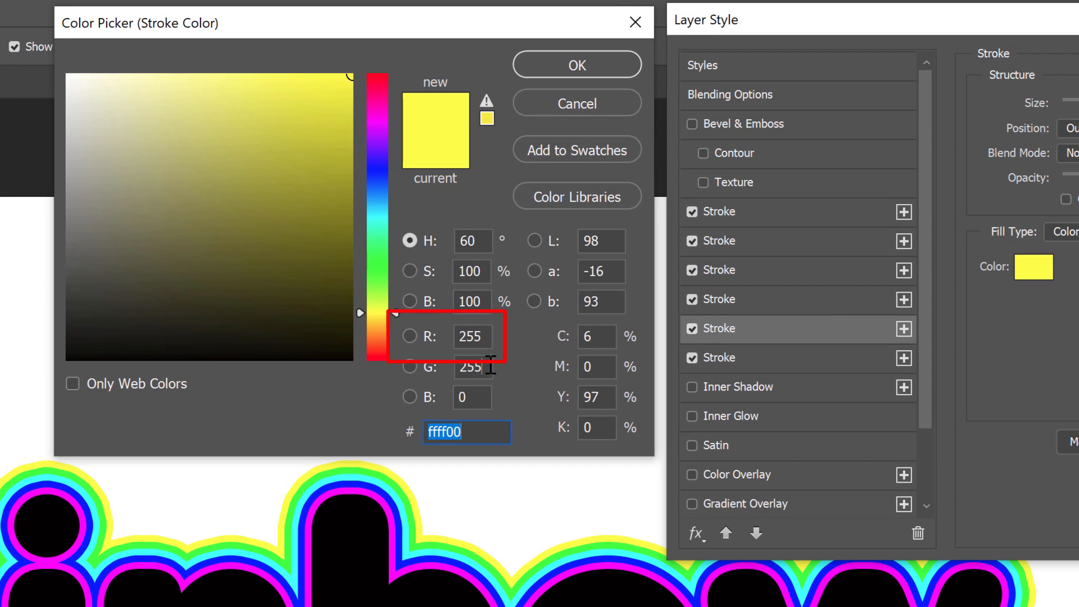
{"action": "left_click_drag", "start_coordinate": [490, 366], "coordinate": [443, 367]}
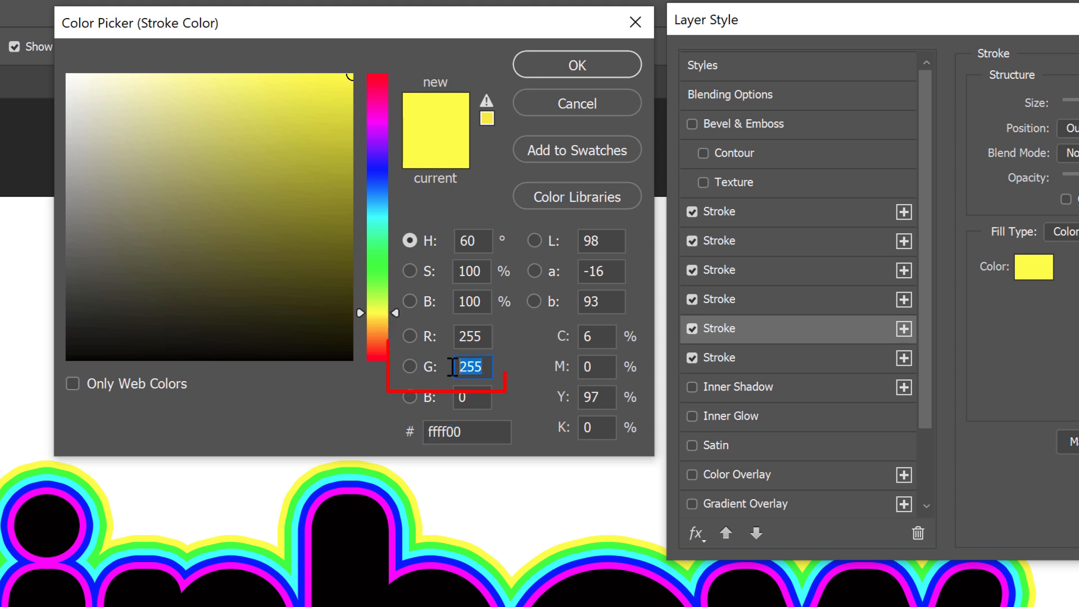
{"action": "type", "text": "0"}
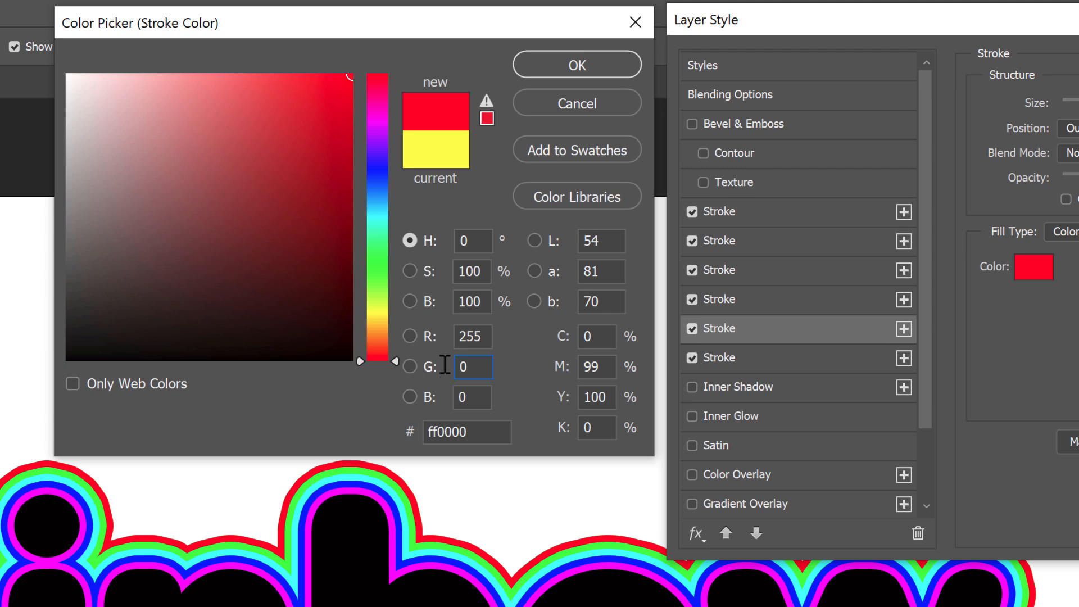
{"action": "left_click", "coordinate": [613, 65]}
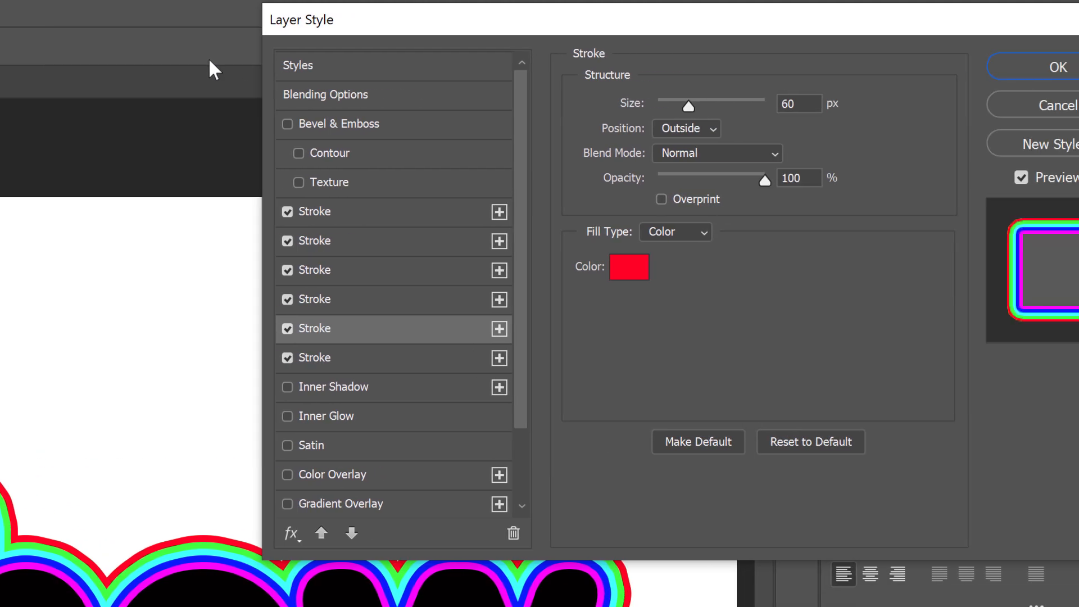
- Set the red stroke's size to 72 px and move it below the yellow stroke in the effects order
{"action": "left_click", "coordinate": [810, 103]}
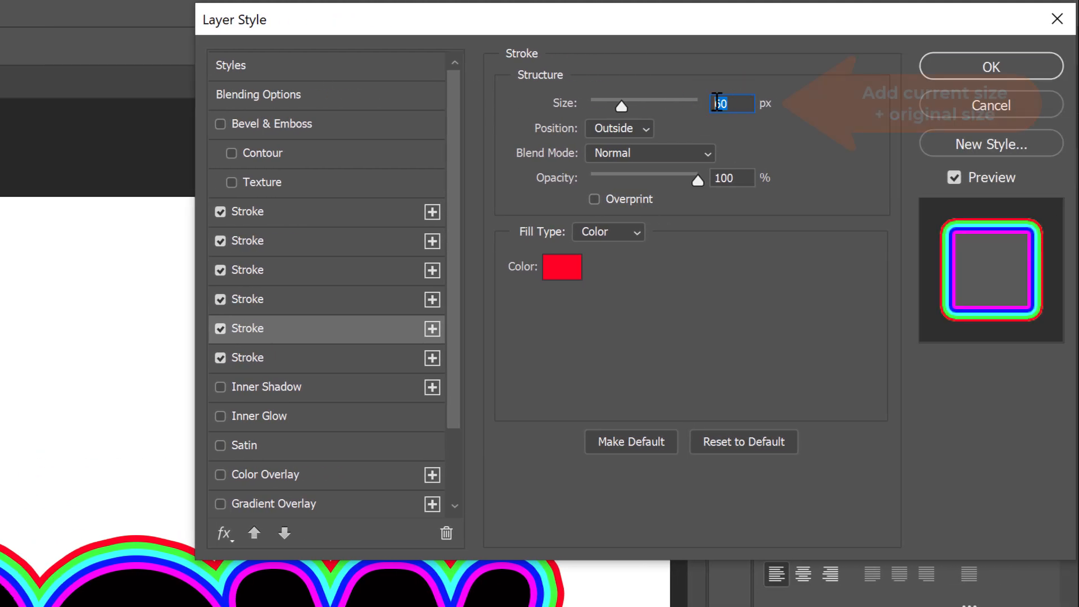
{"action": "left_click_drag", "start_coordinate": [724, 102], "coordinate": [698, 102]}
{"action": "type", "text": "72"}
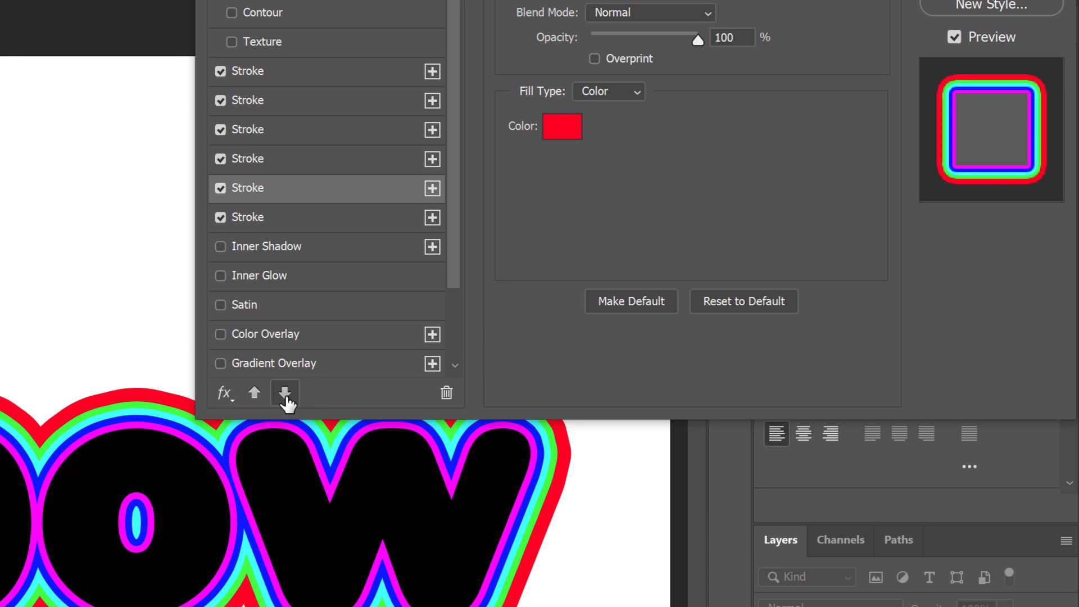
{"action": "left_click", "coordinate": [285, 395]}
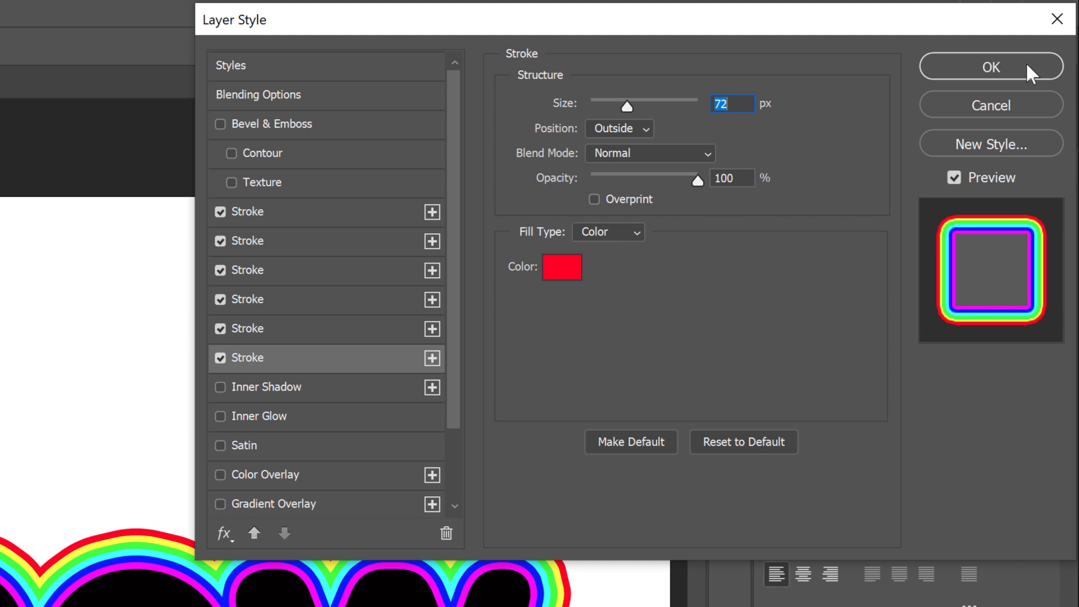
- Add a colour overlay to the text and set its colour to white, RGB 255, 255, 255
{"action": "left_click_drag", "start_coordinate": [453, 336], "coordinate": [454, 425]}
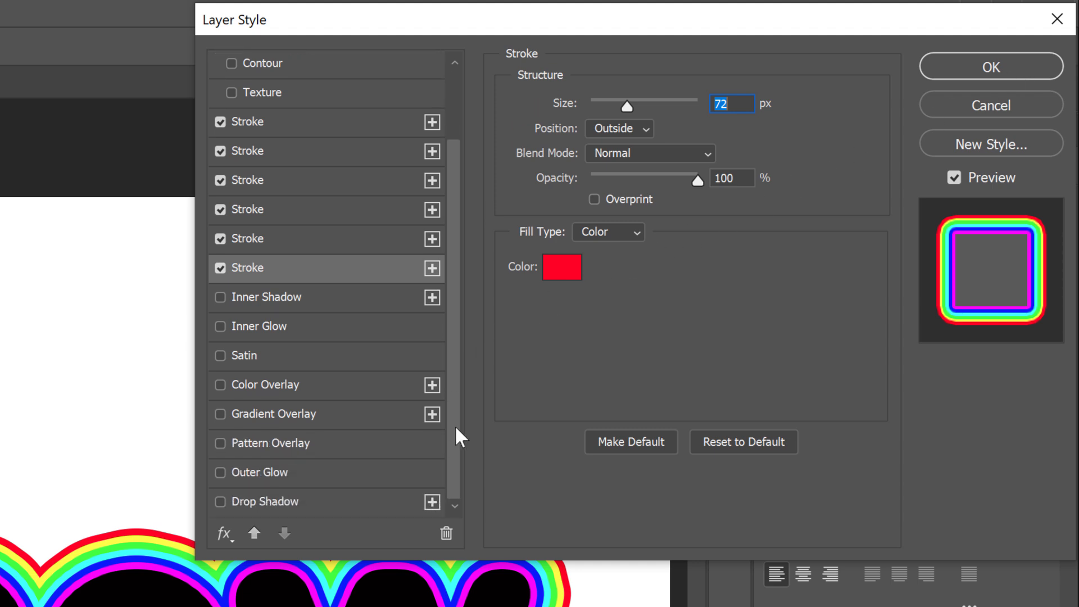
{"action": "left_click", "coordinate": [331, 386]}
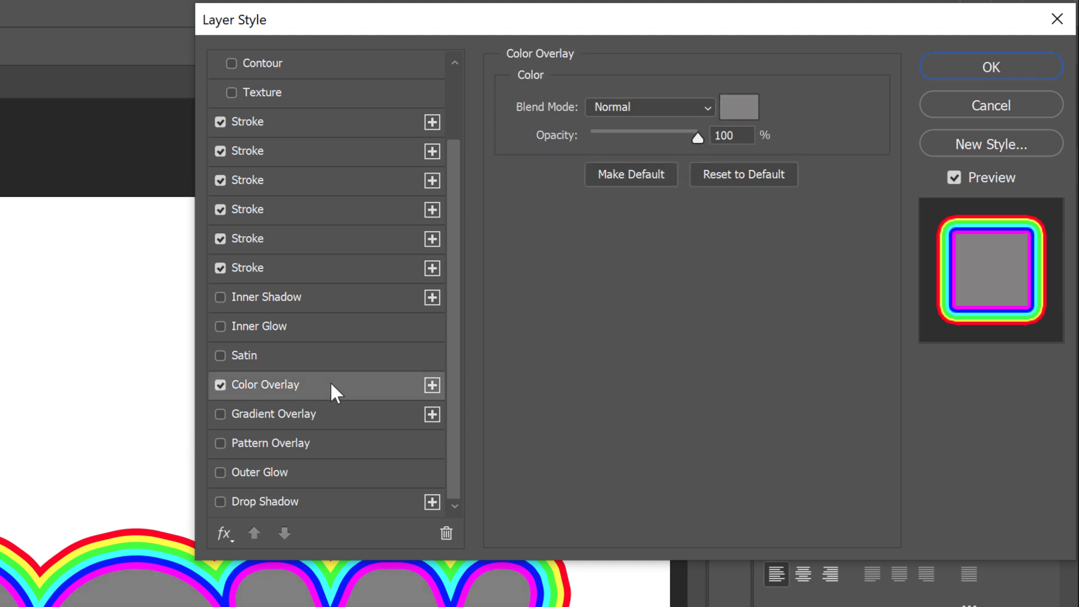
{"action": "left_click", "coordinate": [739, 107]}
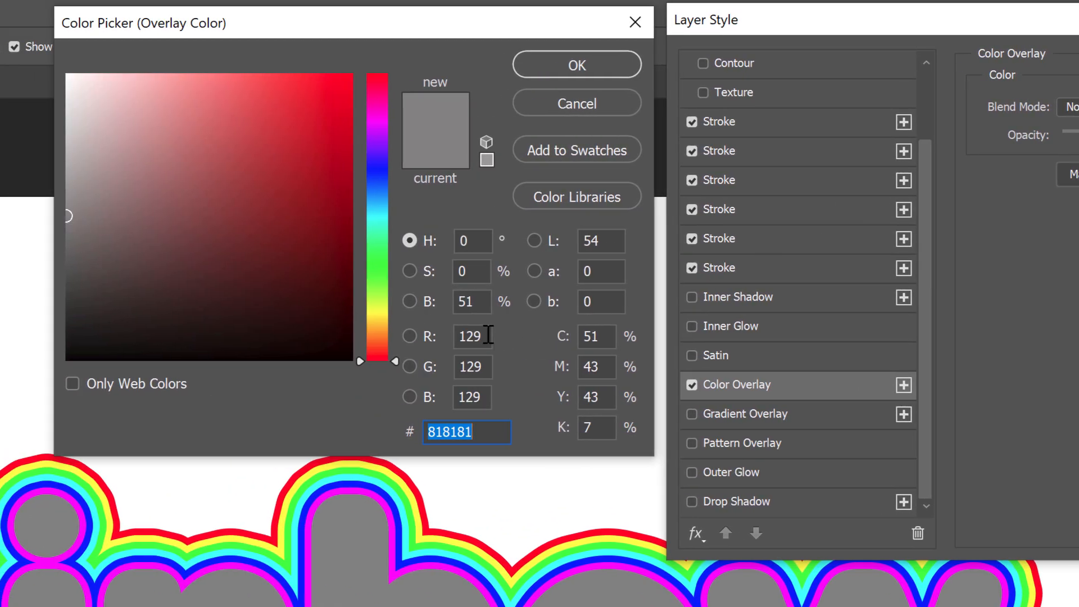
{"action": "double_click", "coordinate": [475, 336]}
{"action": "type", "text": "255"}
{"action": "double_click", "coordinate": [446, 362]}
{"action": "type", "text": "255"}
{"action": "double_click", "coordinate": [444, 396]}
{"action": "type", "text": "255"}
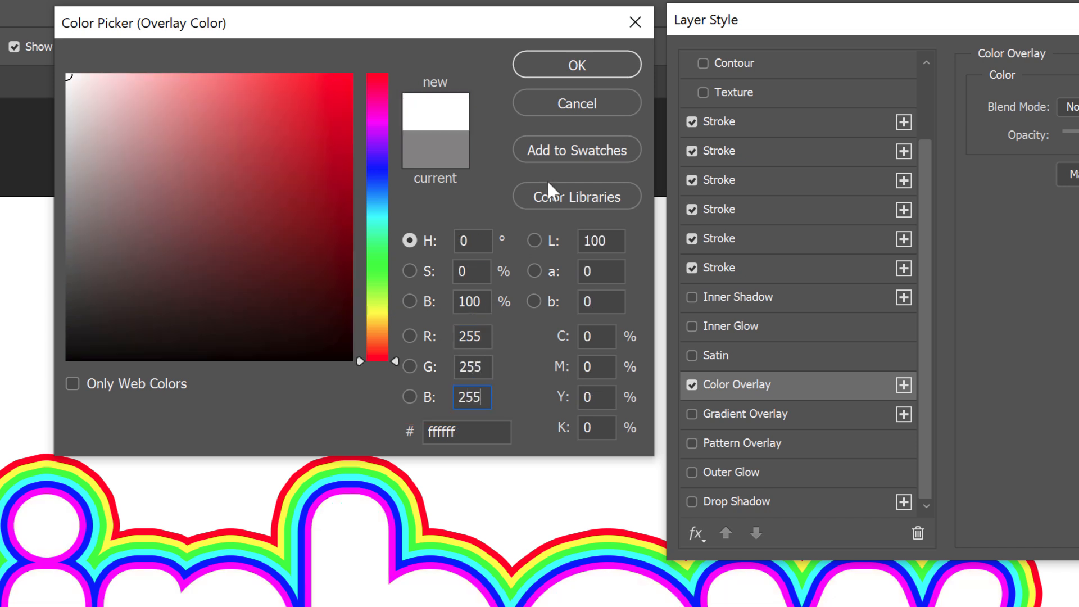
{"action": "left_click", "coordinate": [607, 62]}
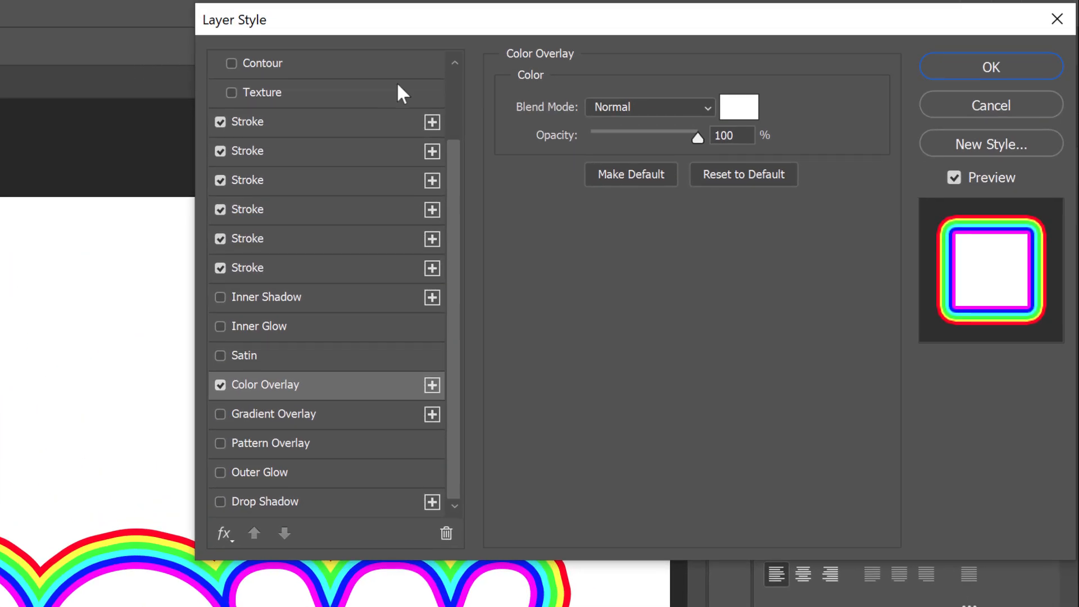
- Save the effects as a new style named "Rainbow strokes" without adding it to the current library, and apply the layer style
{"action": "left_click", "coordinate": [1041, 142]}
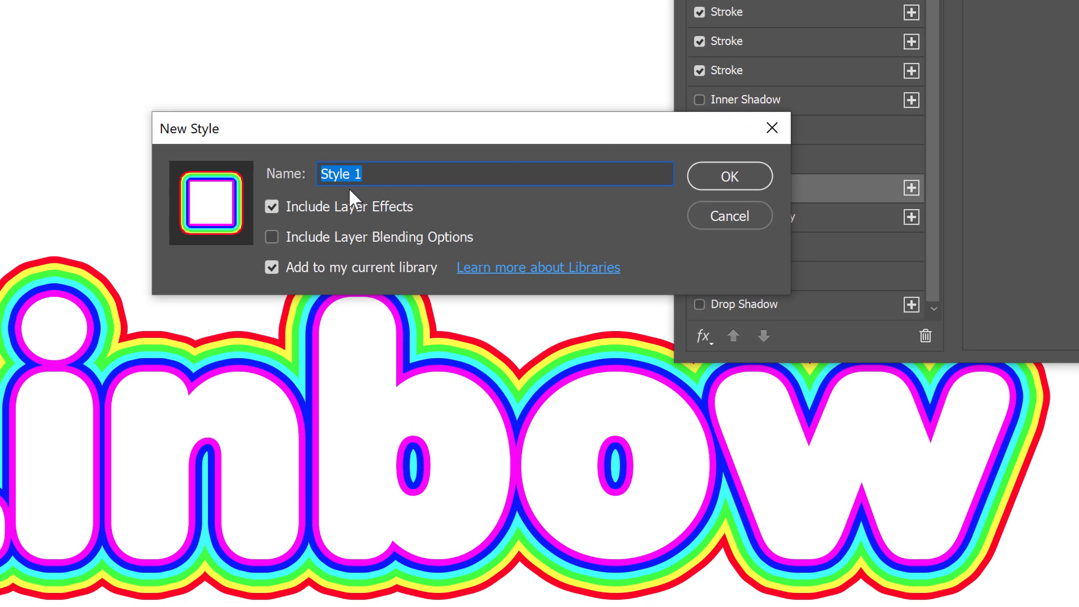
{"action": "type", "text": "Rainbow strokes"}
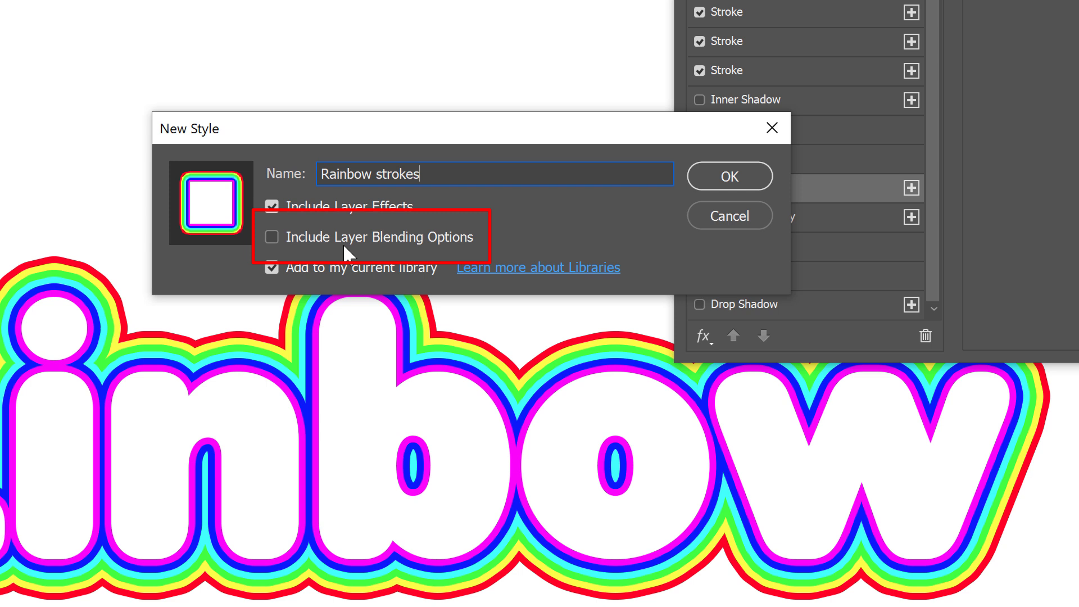
{"action": "left_click", "coordinate": [273, 268]}
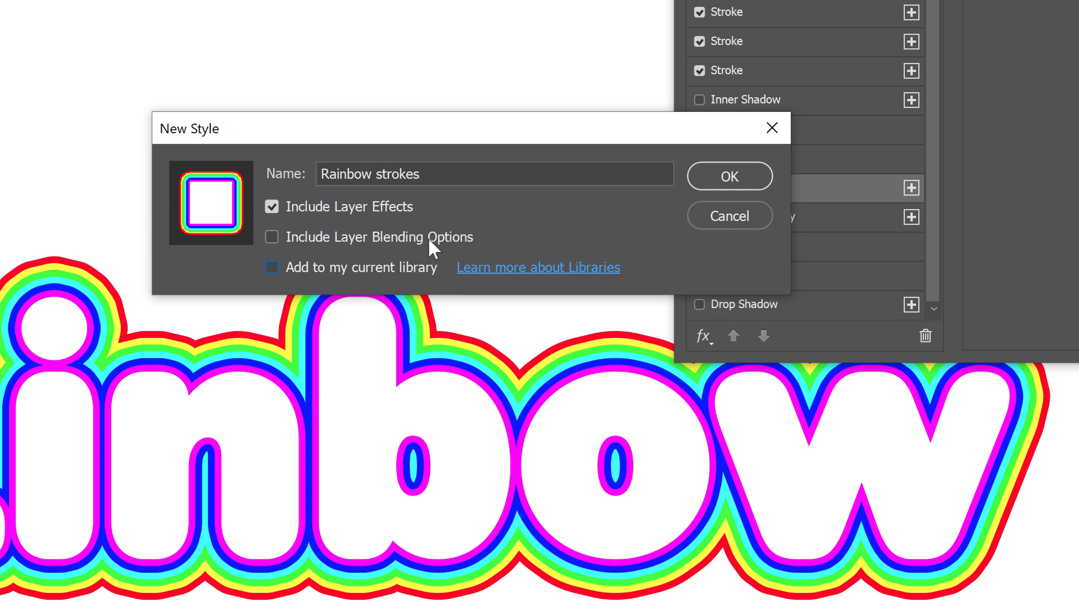
{"action": "left_click", "coordinate": [752, 174]}
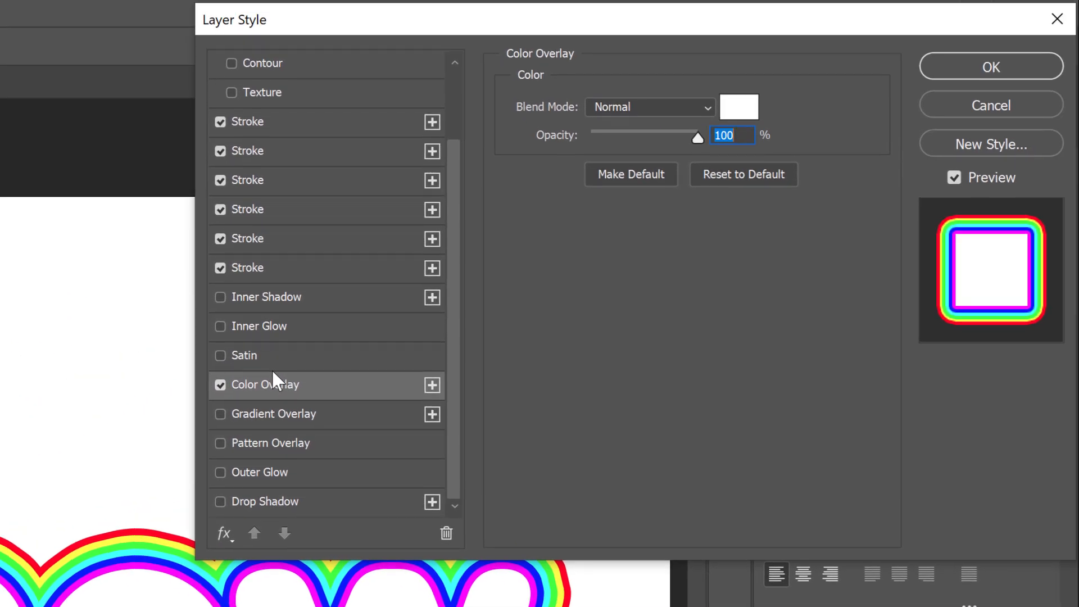
{"action": "left_click", "coordinate": [1024, 63]}
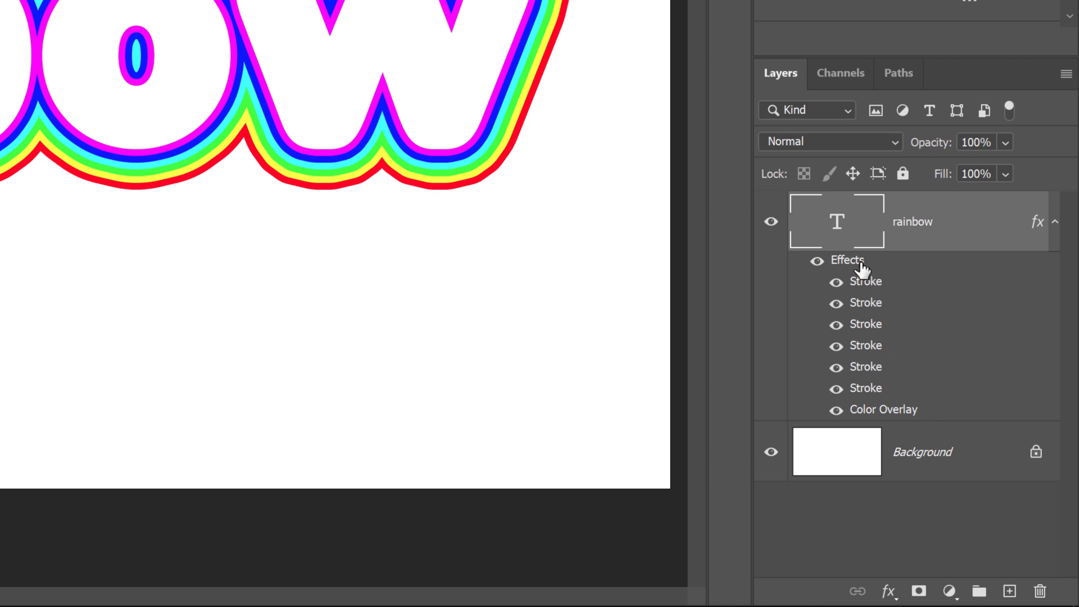
- Delete all effects from the rainbow text layer and reapply them with the saved Rainbow strokes style preset
{"action": "left_click_drag", "start_coordinate": [862, 264], "coordinate": [1040, 591]}
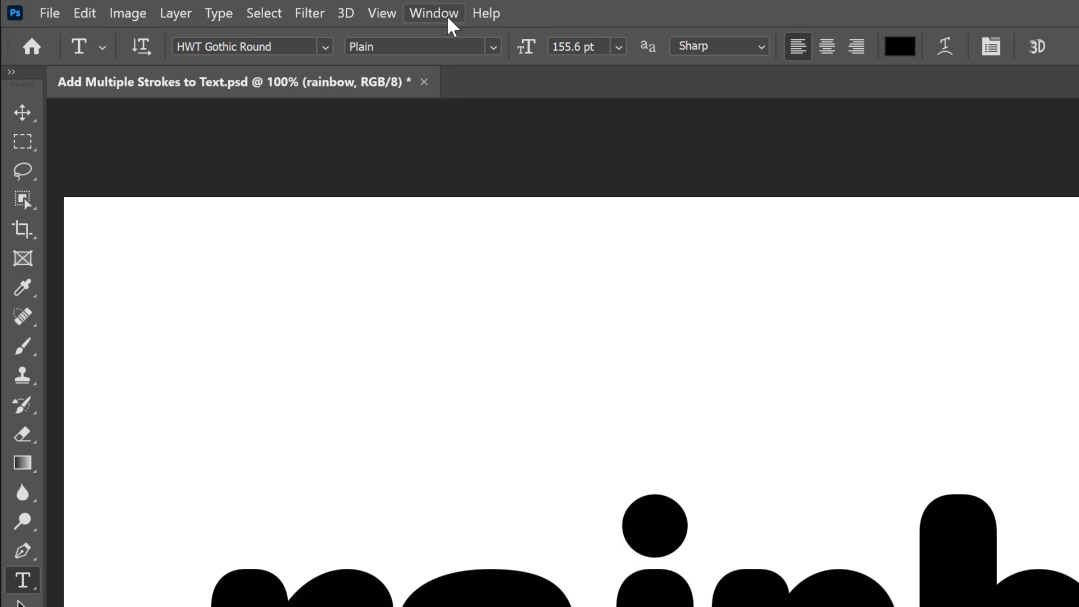
{"action": "left_click", "coordinate": [449, 19]}
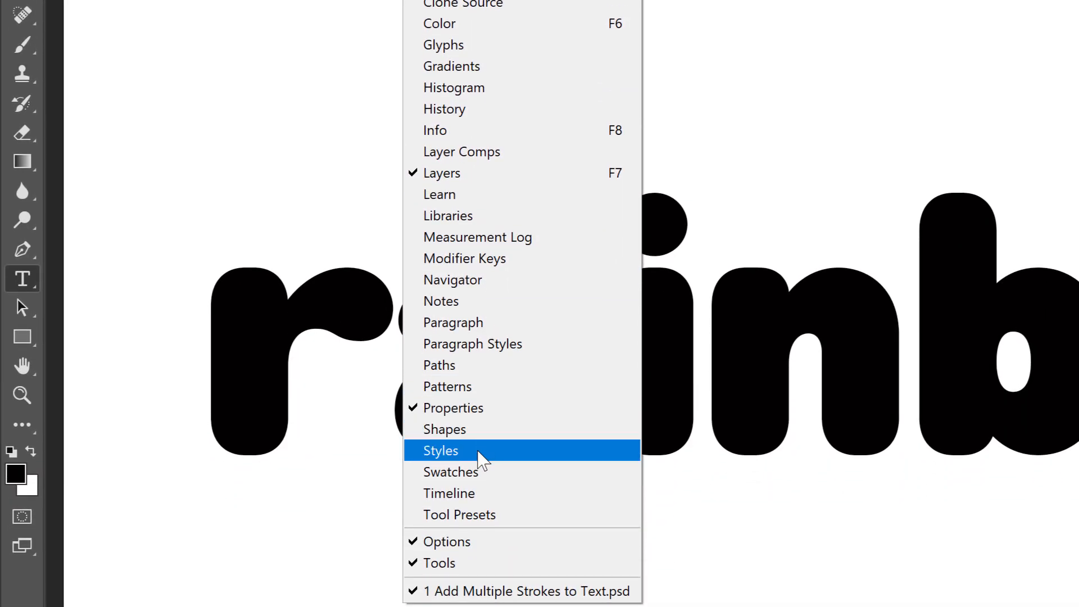
{"action": "left_click", "coordinate": [481, 452]}
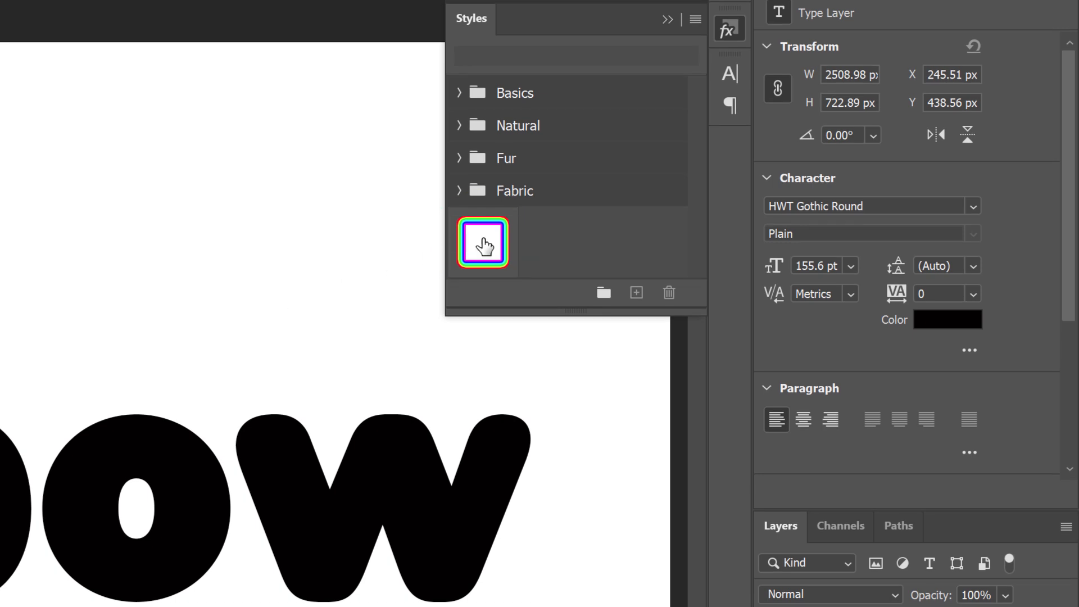
{"action": "left_click", "coordinate": [484, 245]}
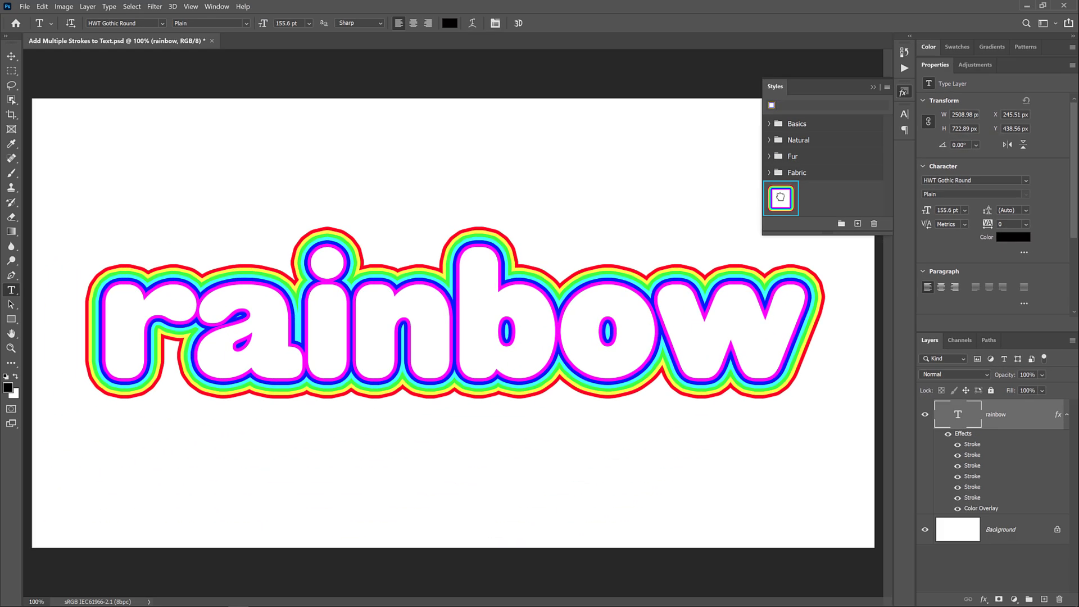
{"action": "left_click", "coordinate": [873, 88]}
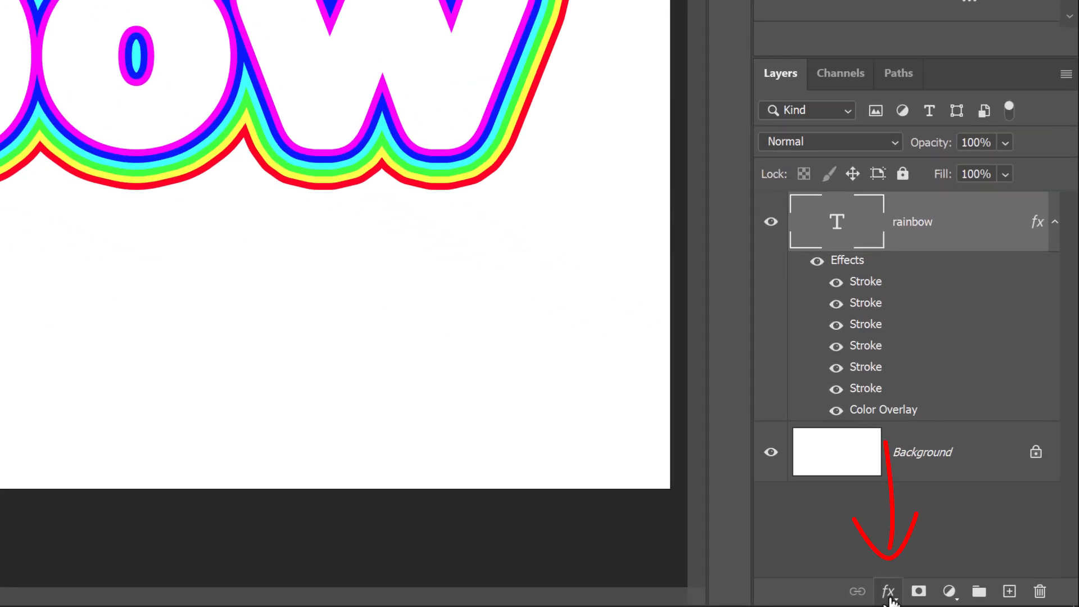
{"action": "left_click", "coordinate": [889, 597]}
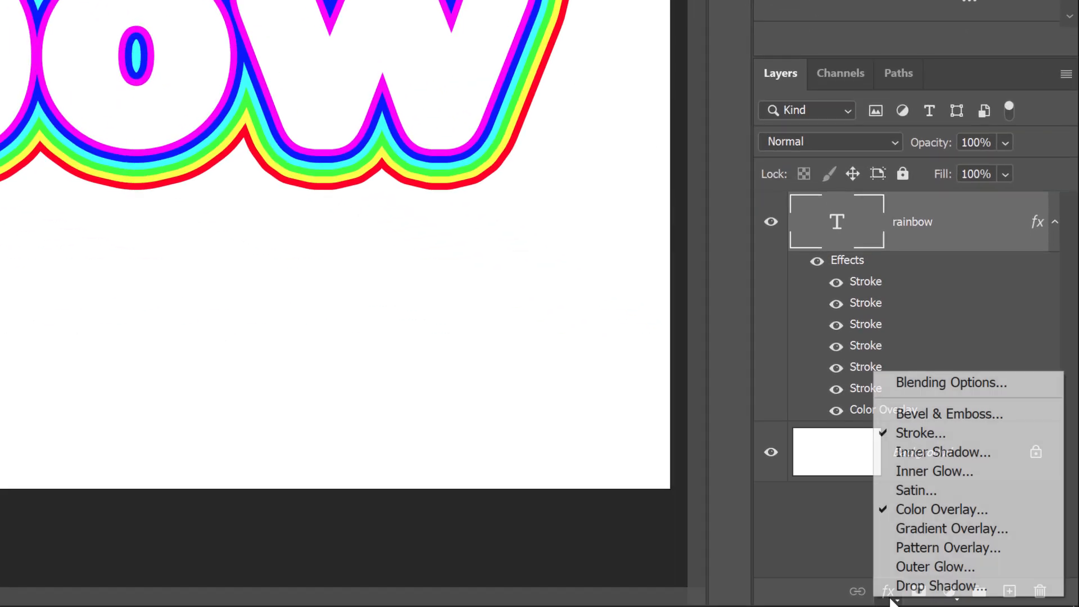
{"action": "left_click", "coordinate": [1011, 586]}
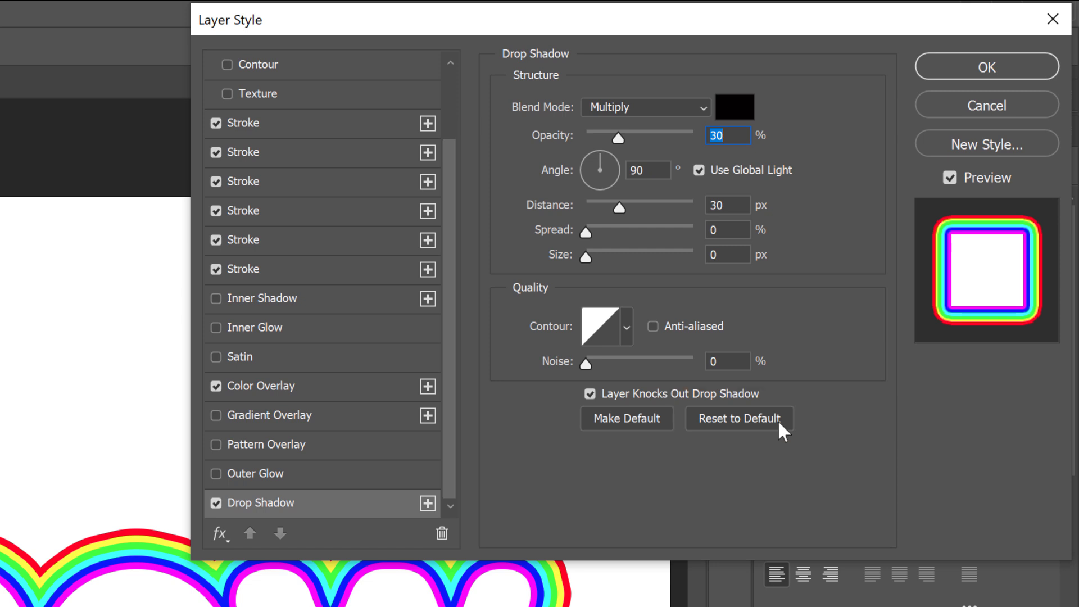
{"action": "left_click", "coordinate": [777, 419]}
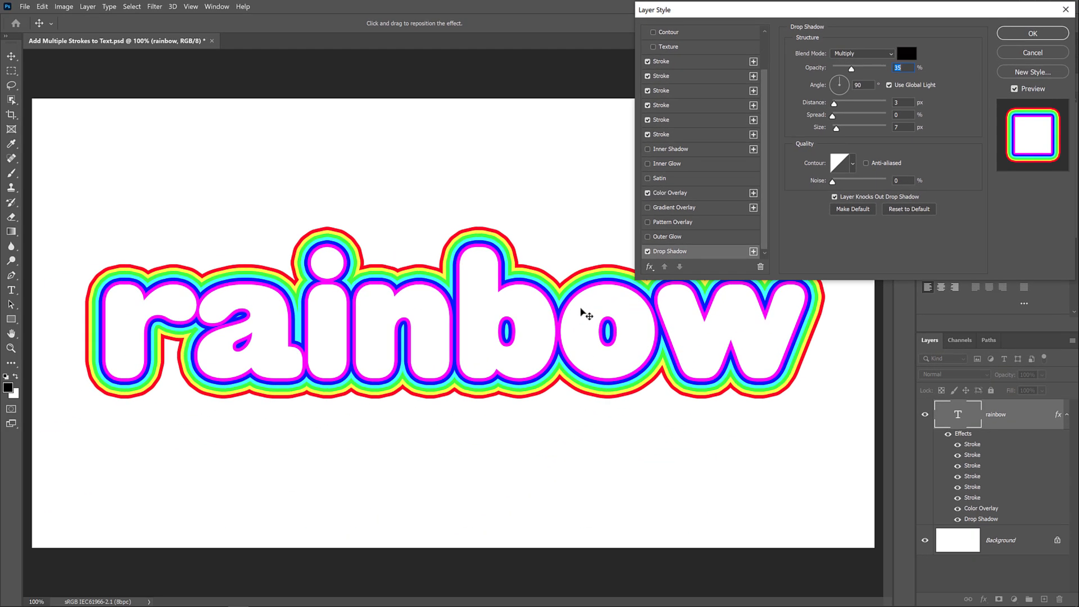
{"action": "left_click_drag", "start_coordinate": [584, 313], "coordinate": [649, 446]}
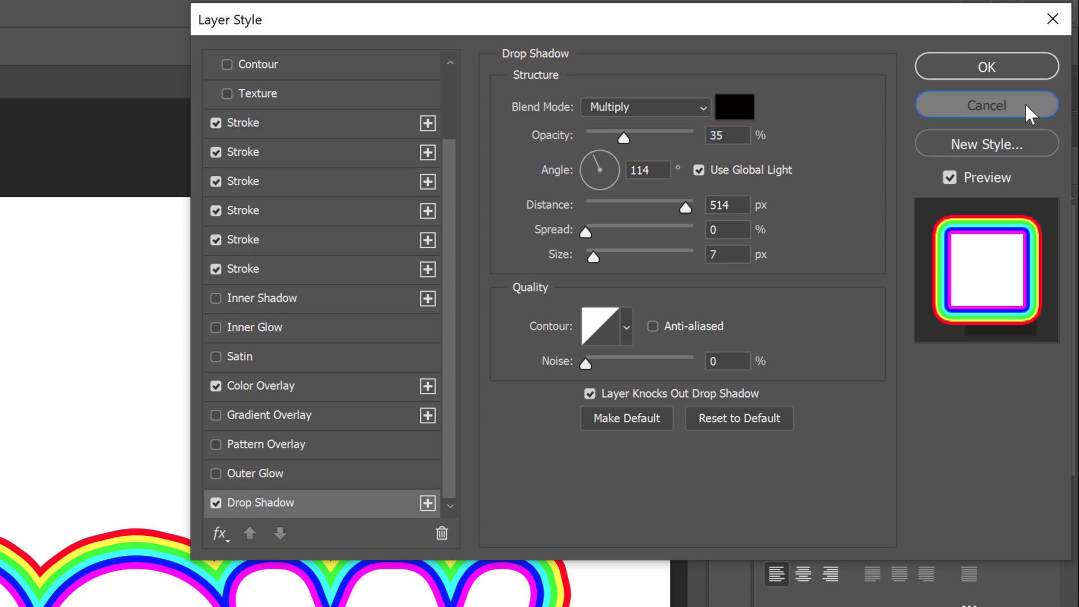
{"action": "left_click", "coordinate": [1024, 103]}
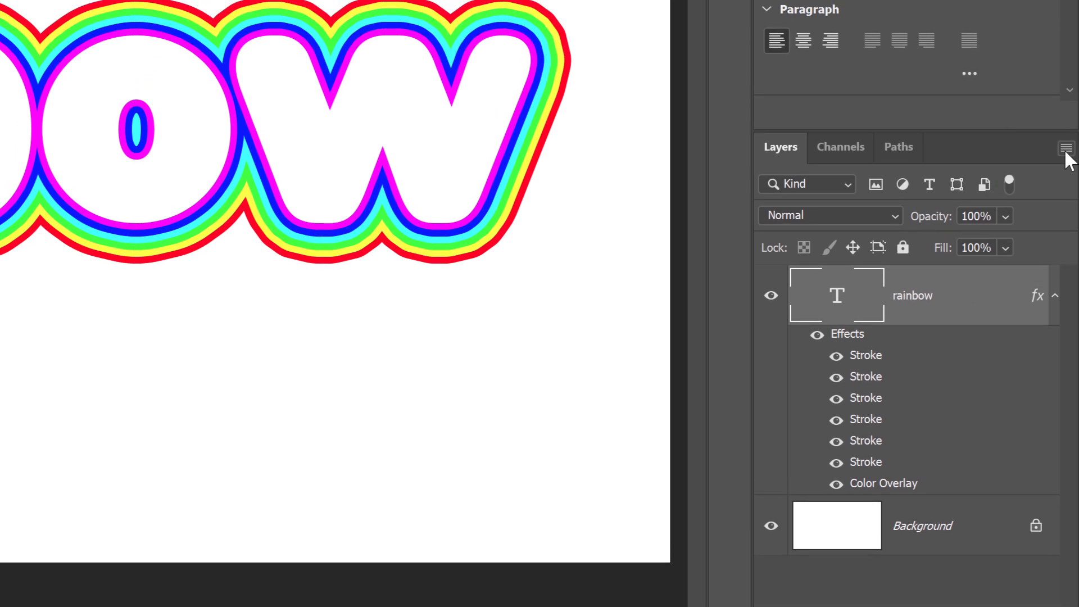
- Place the rainbow text layer in a new group named "Text" and collapse the group
{"action": "left_click", "coordinate": [1067, 149]}
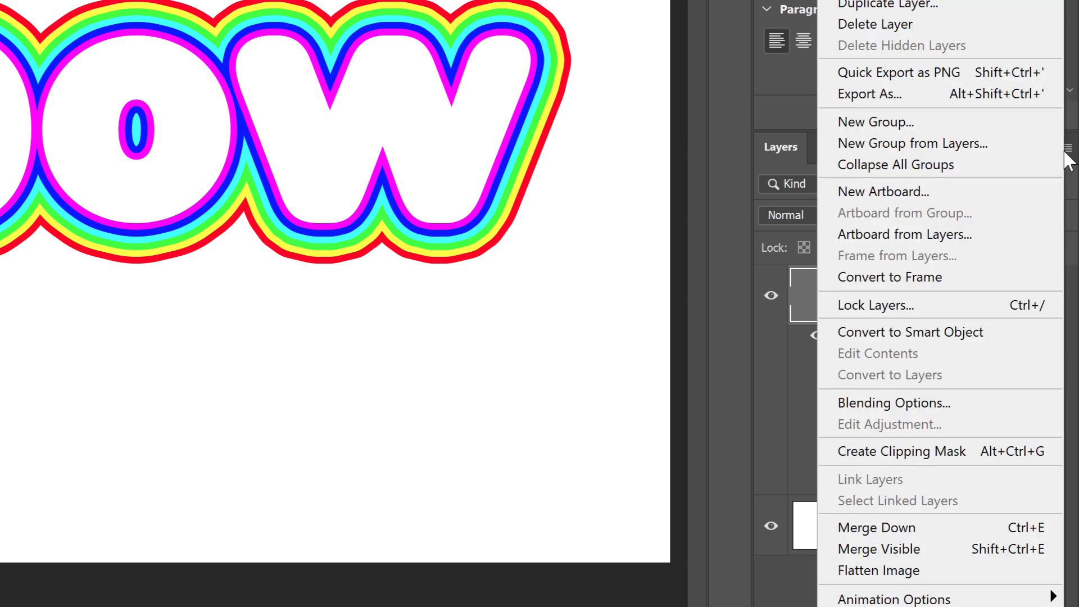
{"action": "left_click", "coordinate": [1010, 147]}
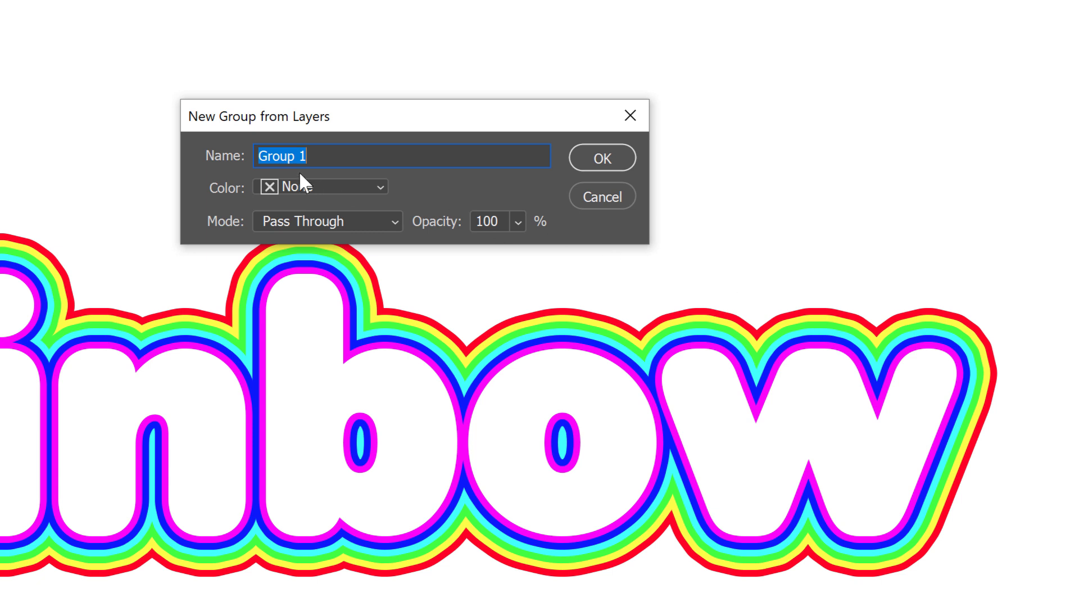
{"action": "type", "text": "Text"}
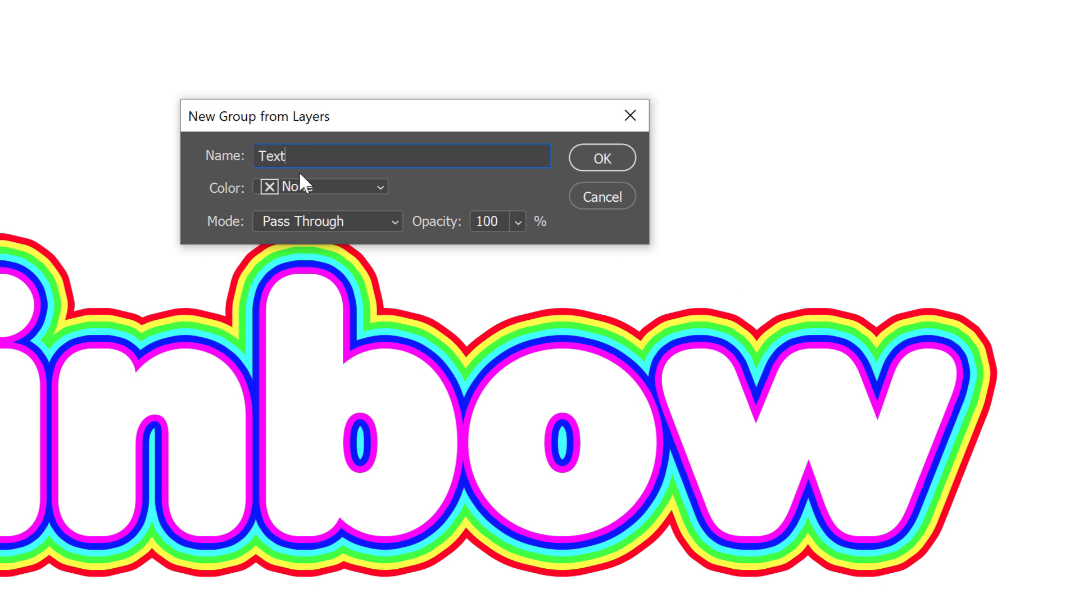
{"action": "left_click", "coordinate": [621, 159]}
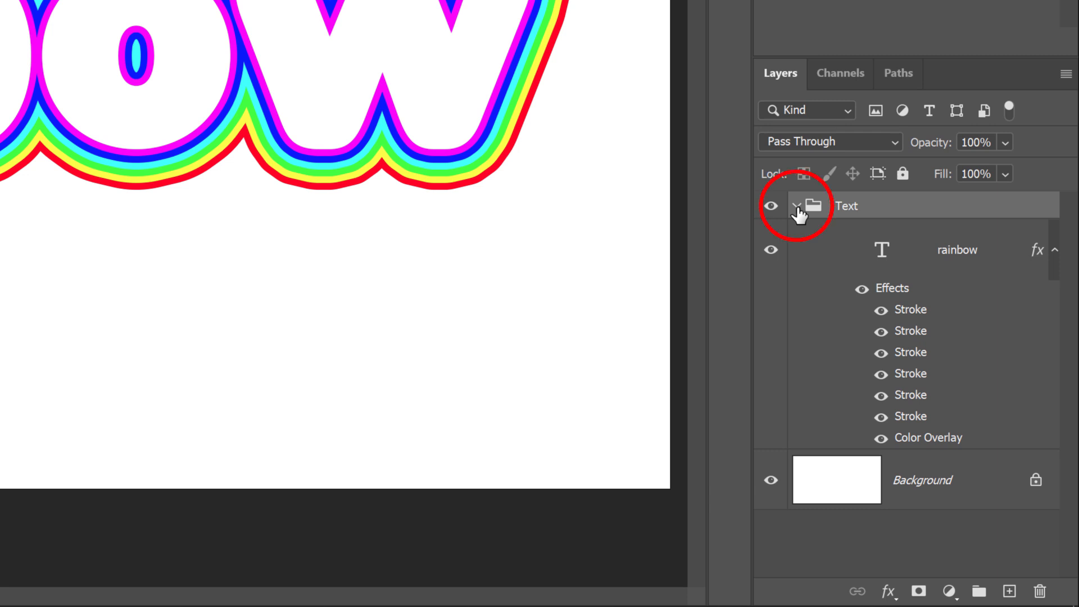
{"action": "left_click", "coordinate": [796, 206]}
{"action": "left_click", "coordinate": [797, 207]}
{"action": "left_click", "coordinate": [797, 207]}
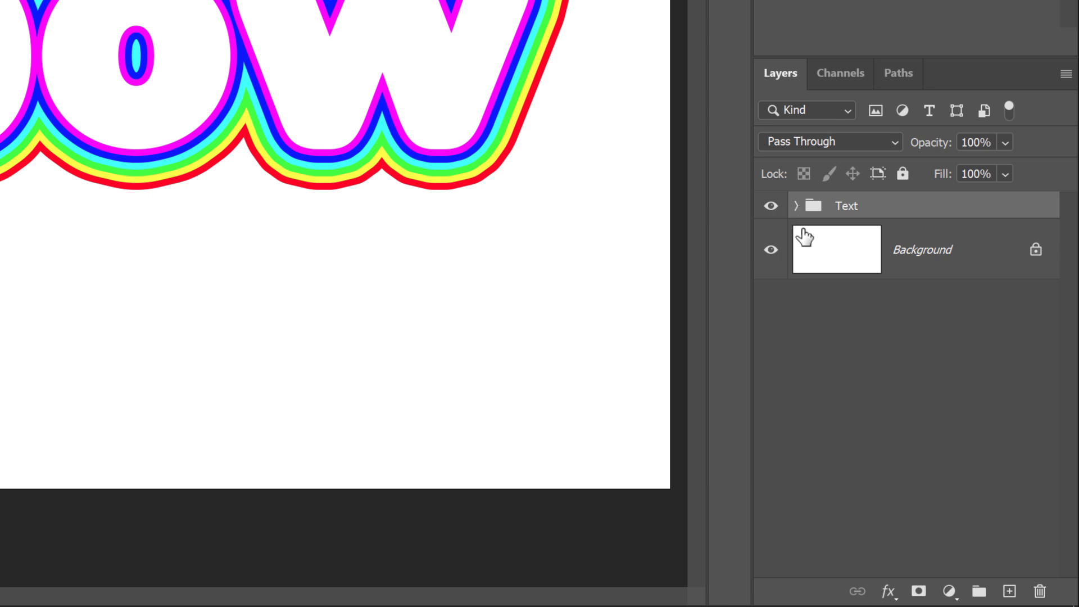
- Add a drop shadow with default settings to the Text group, resetting the effects list to default and enabling the shadow again
{"action": "left_click", "coordinate": [889, 593]}
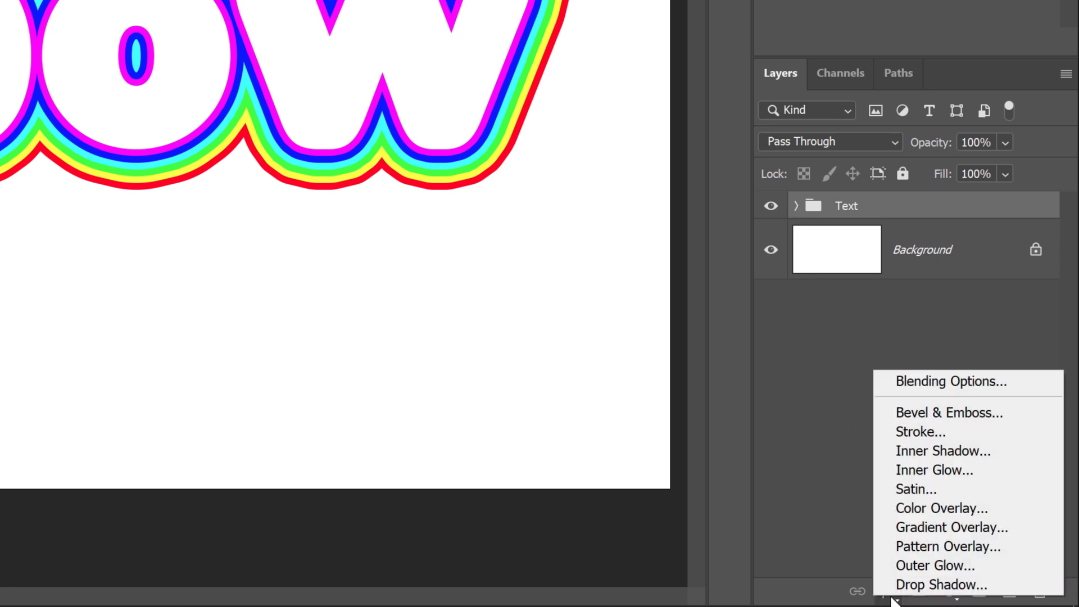
{"action": "left_click", "coordinate": [1006, 589]}
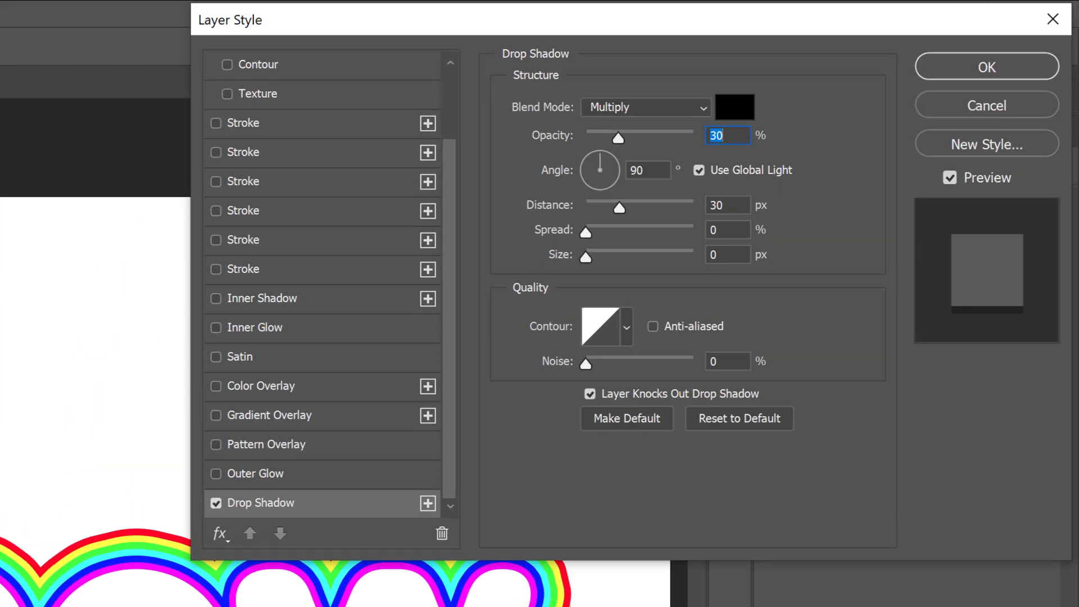
{"action": "left_click", "coordinate": [777, 420]}
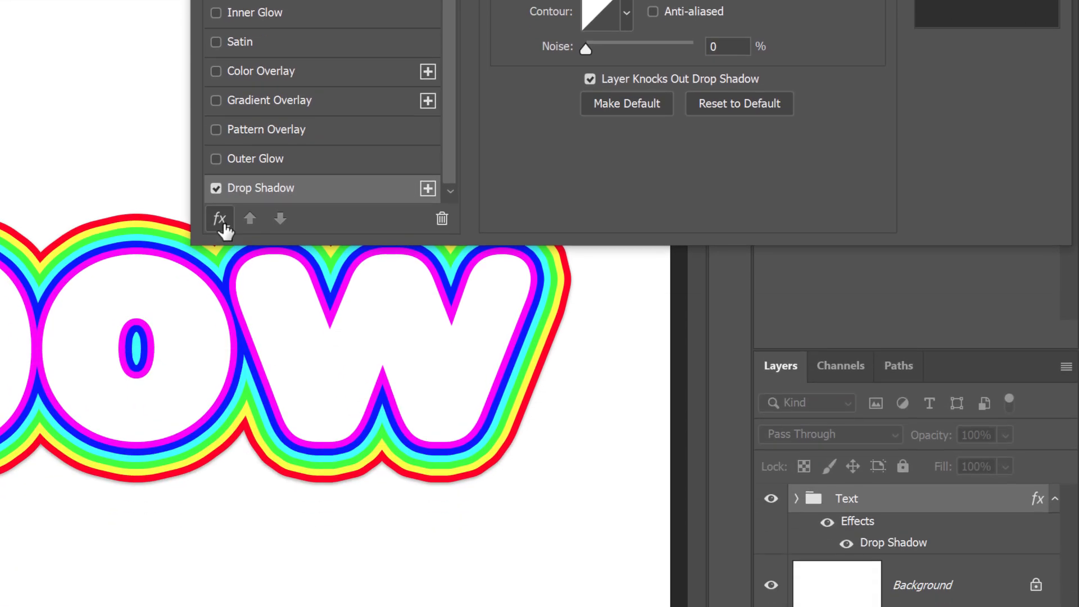
{"action": "left_click", "coordinate": [221, 533]}
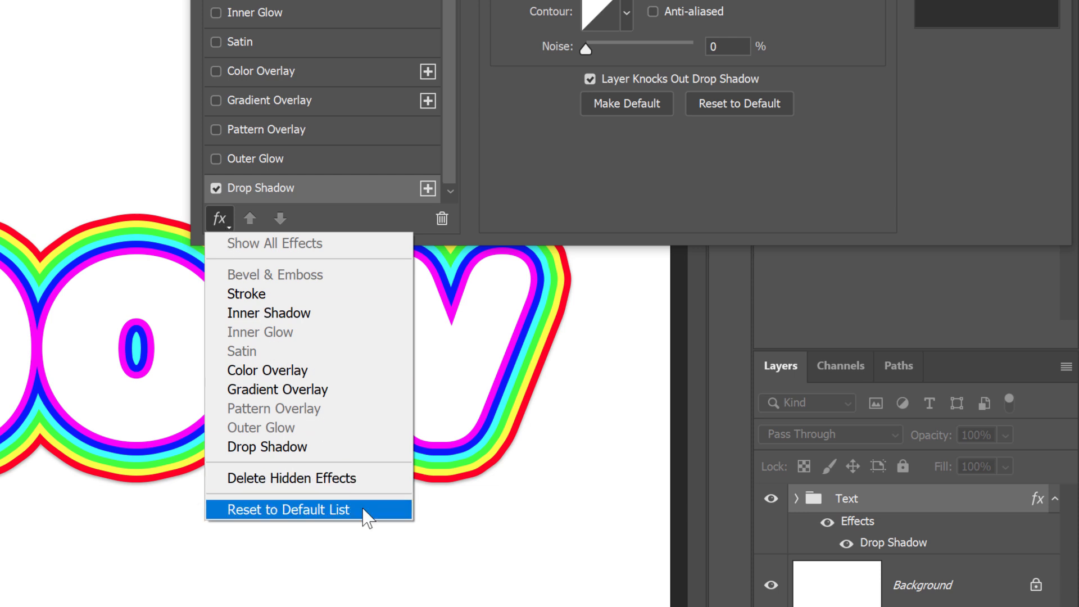
{"action": "left_click", "coordinate": [364, 510]}
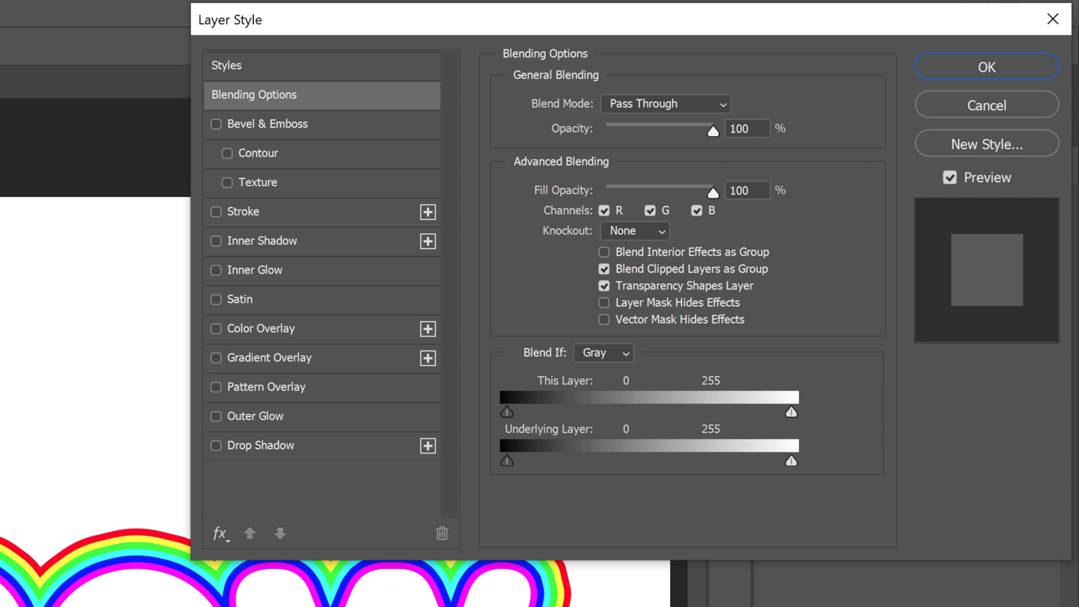
{"action": "left_click", "coordinate": [318, 450]}
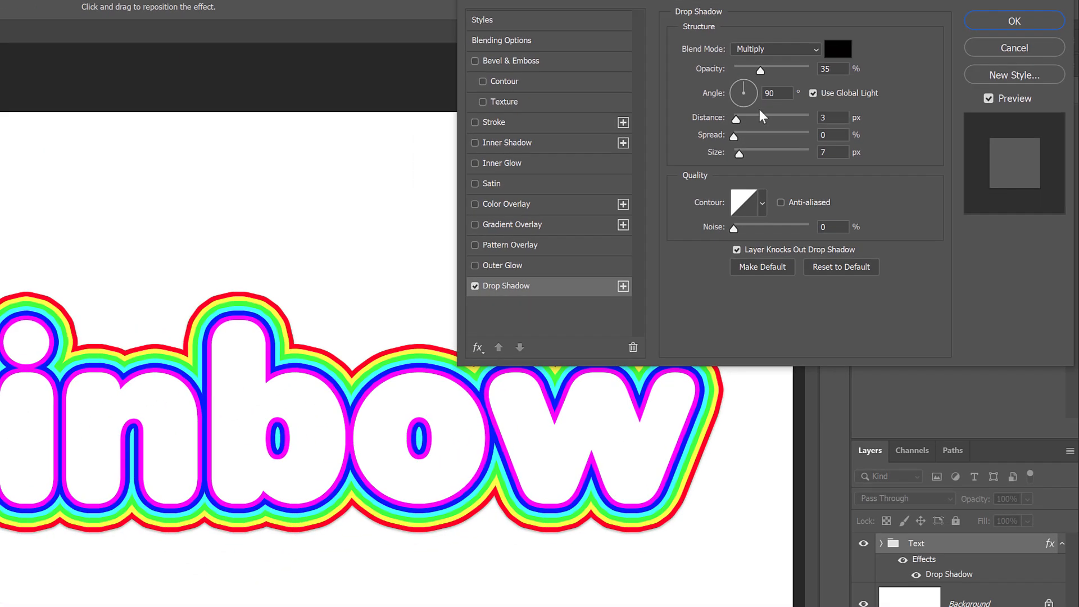
- Set the Text group's drop shadow to an angle of 135°, a distance of 36 px and a size of 18 px
{"action": "left_click", "coordinate": [716, 132]}
{"action": "left_click", "coordinate": [753, 89]}
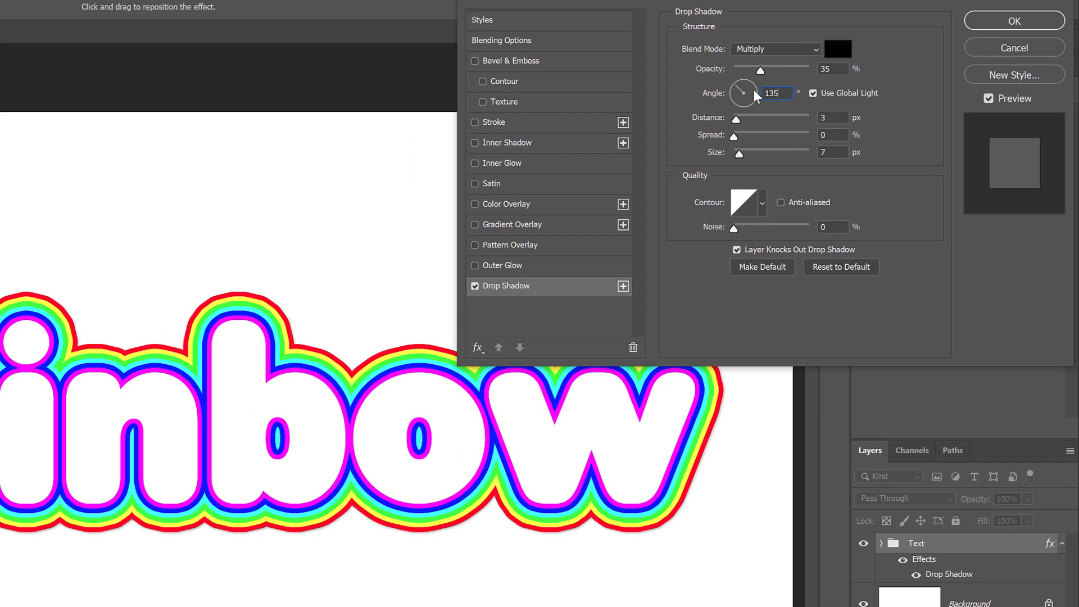
{"action": "left_click", "coordinate": [828, 117]}
{"action": "type", "text": "36"}
{"action": "left_click", "coordinate": [826, 152]}
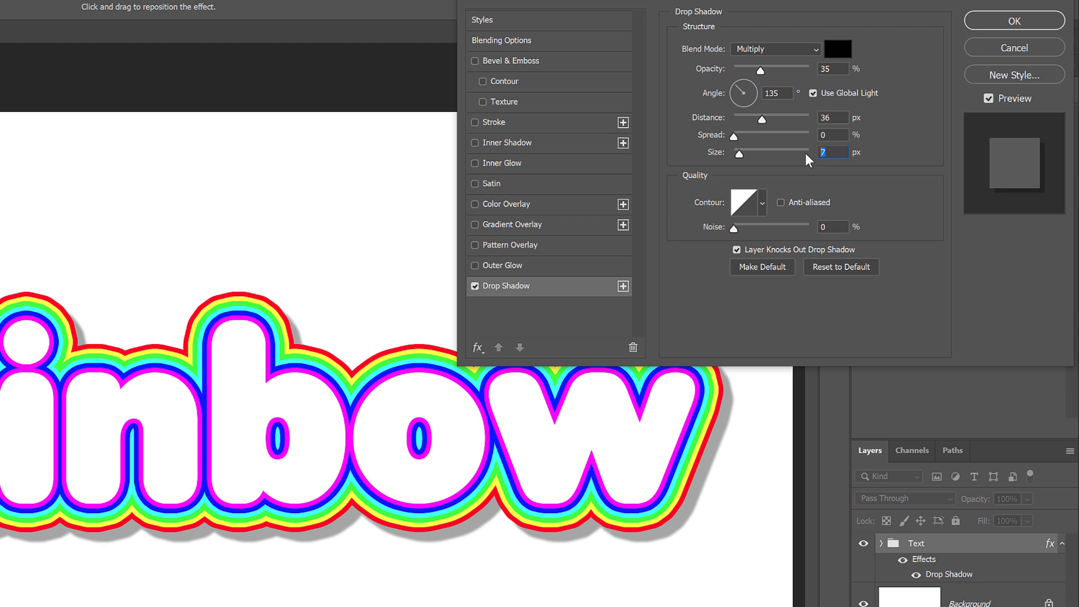
{"action": "type", "text": "18"}
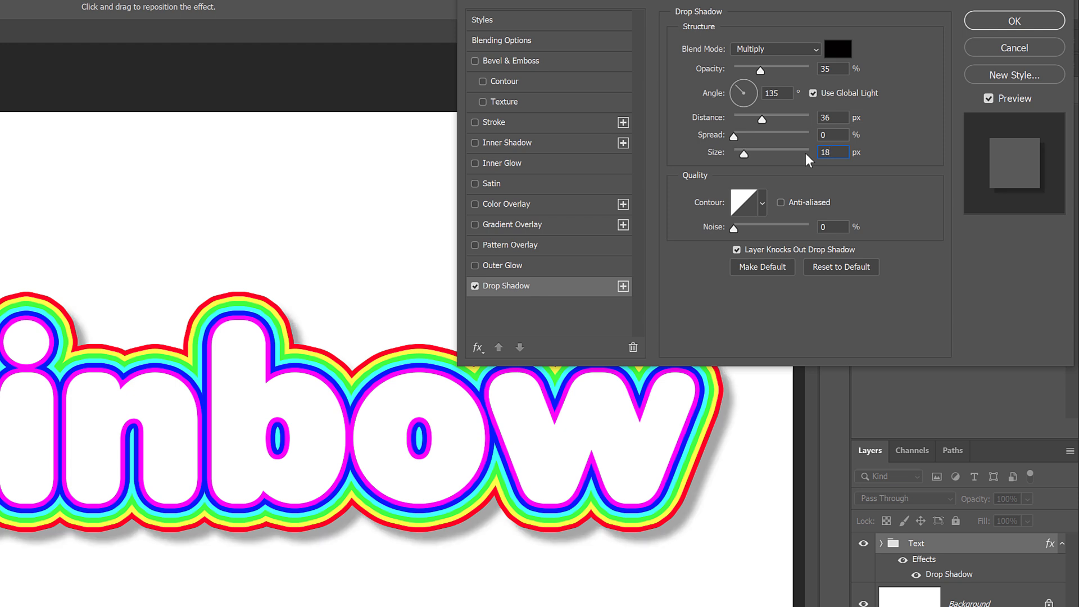